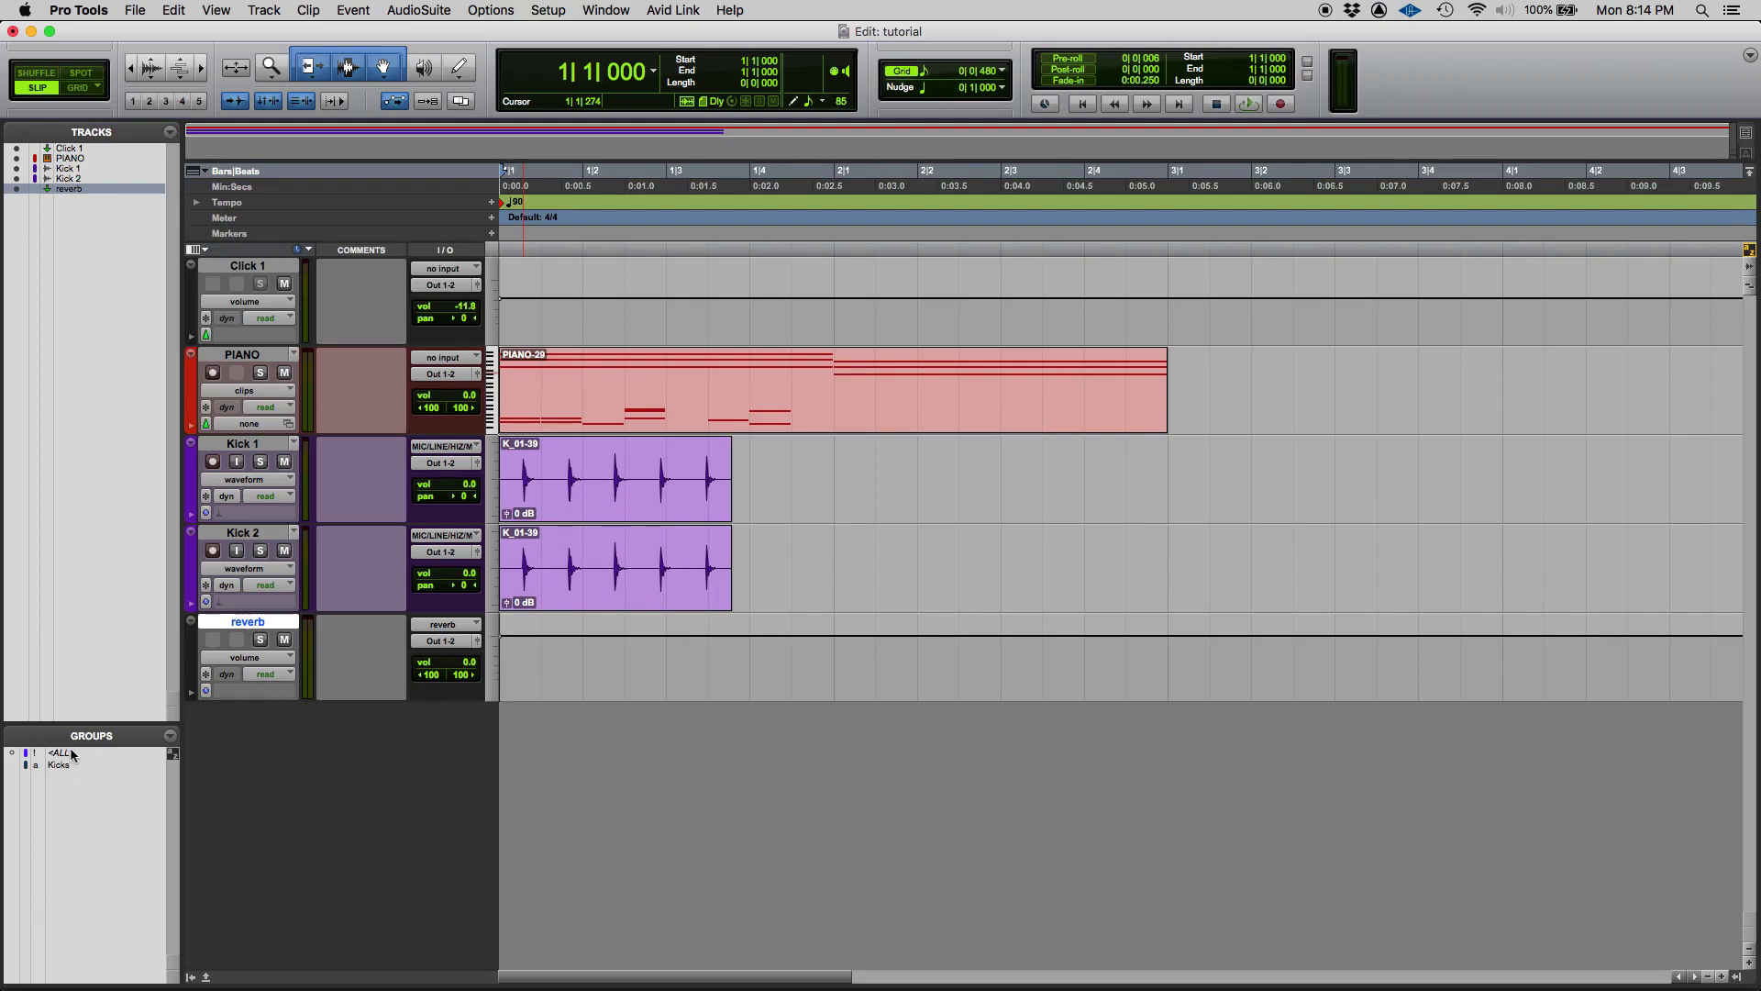
Open the context menu for the <ALL> group in the Groups list
right_click(69, 754)
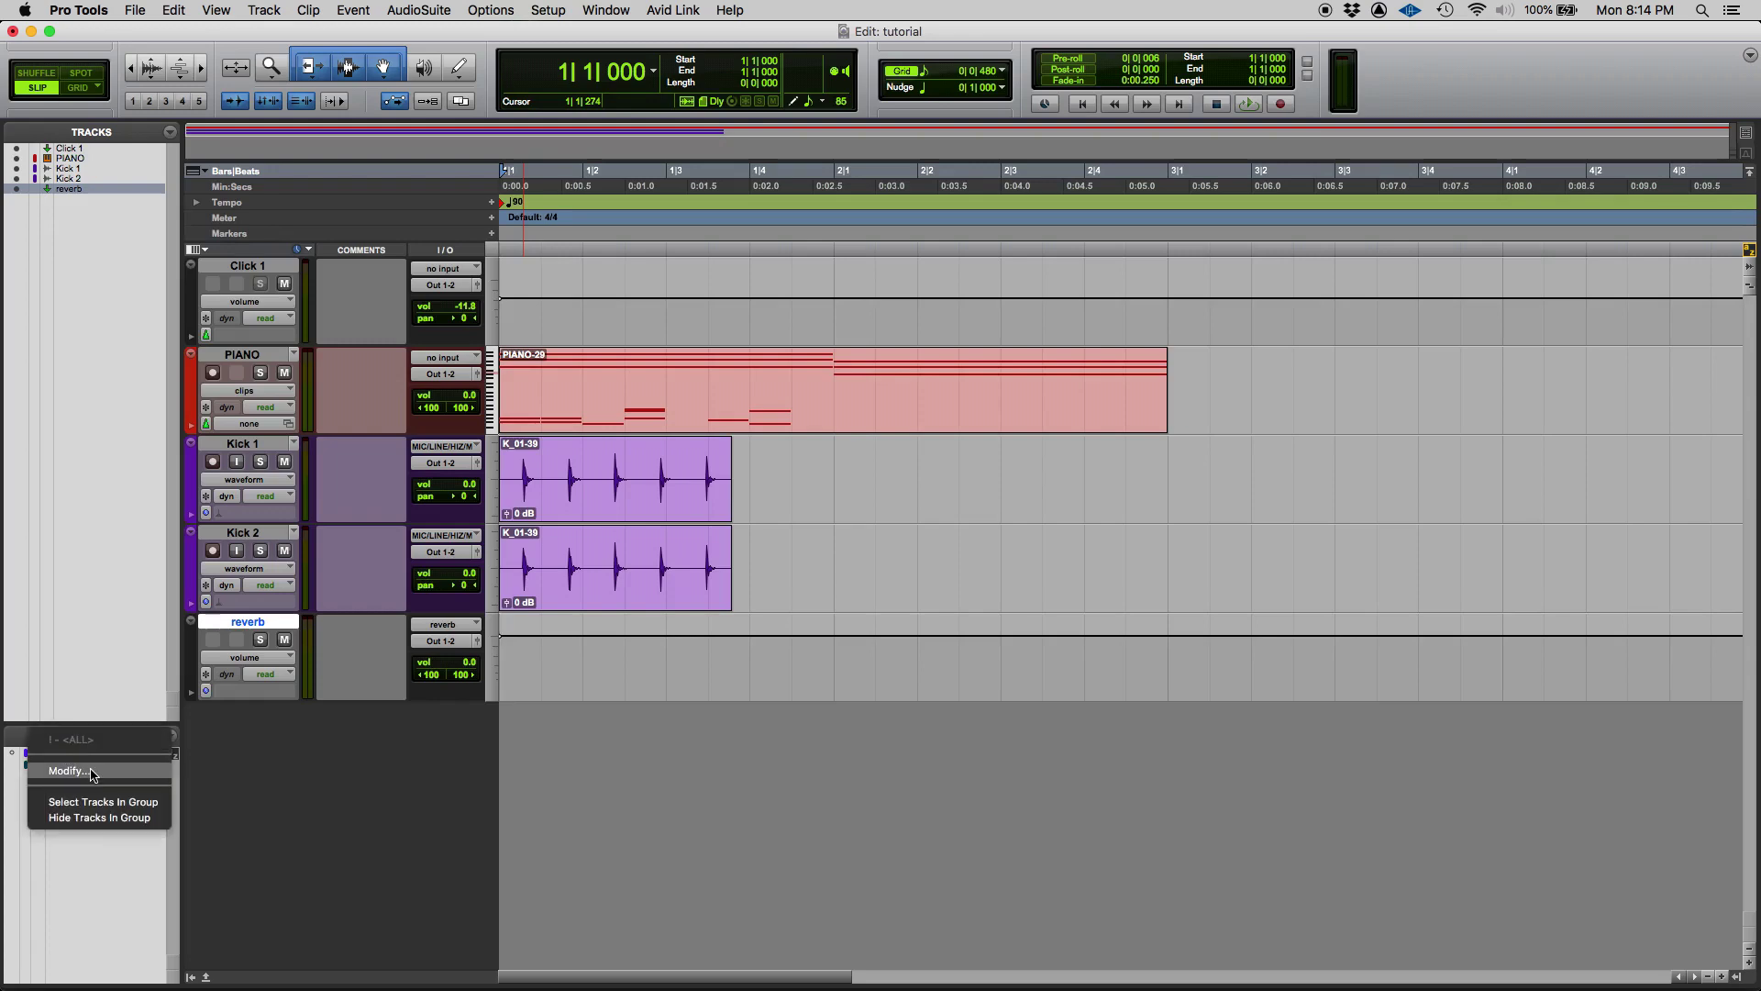
click(92, 775)
drag(859, 158, 888, 214)
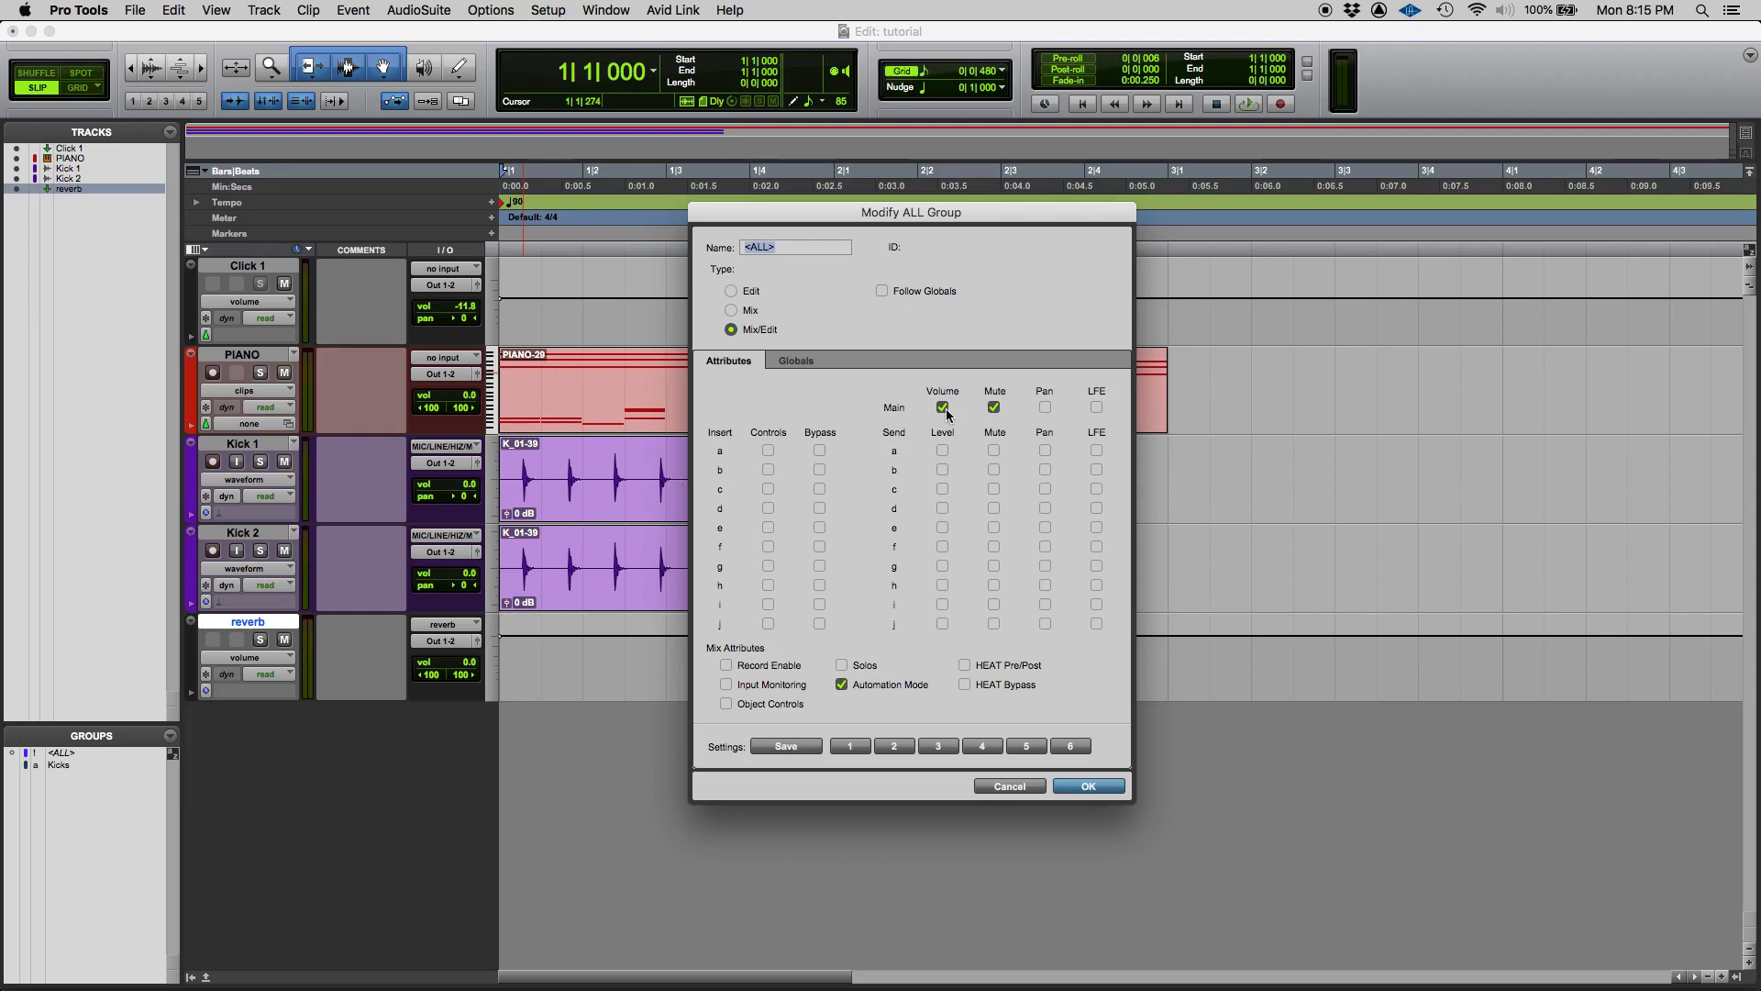
click(994, 407)
click(1045, 786)
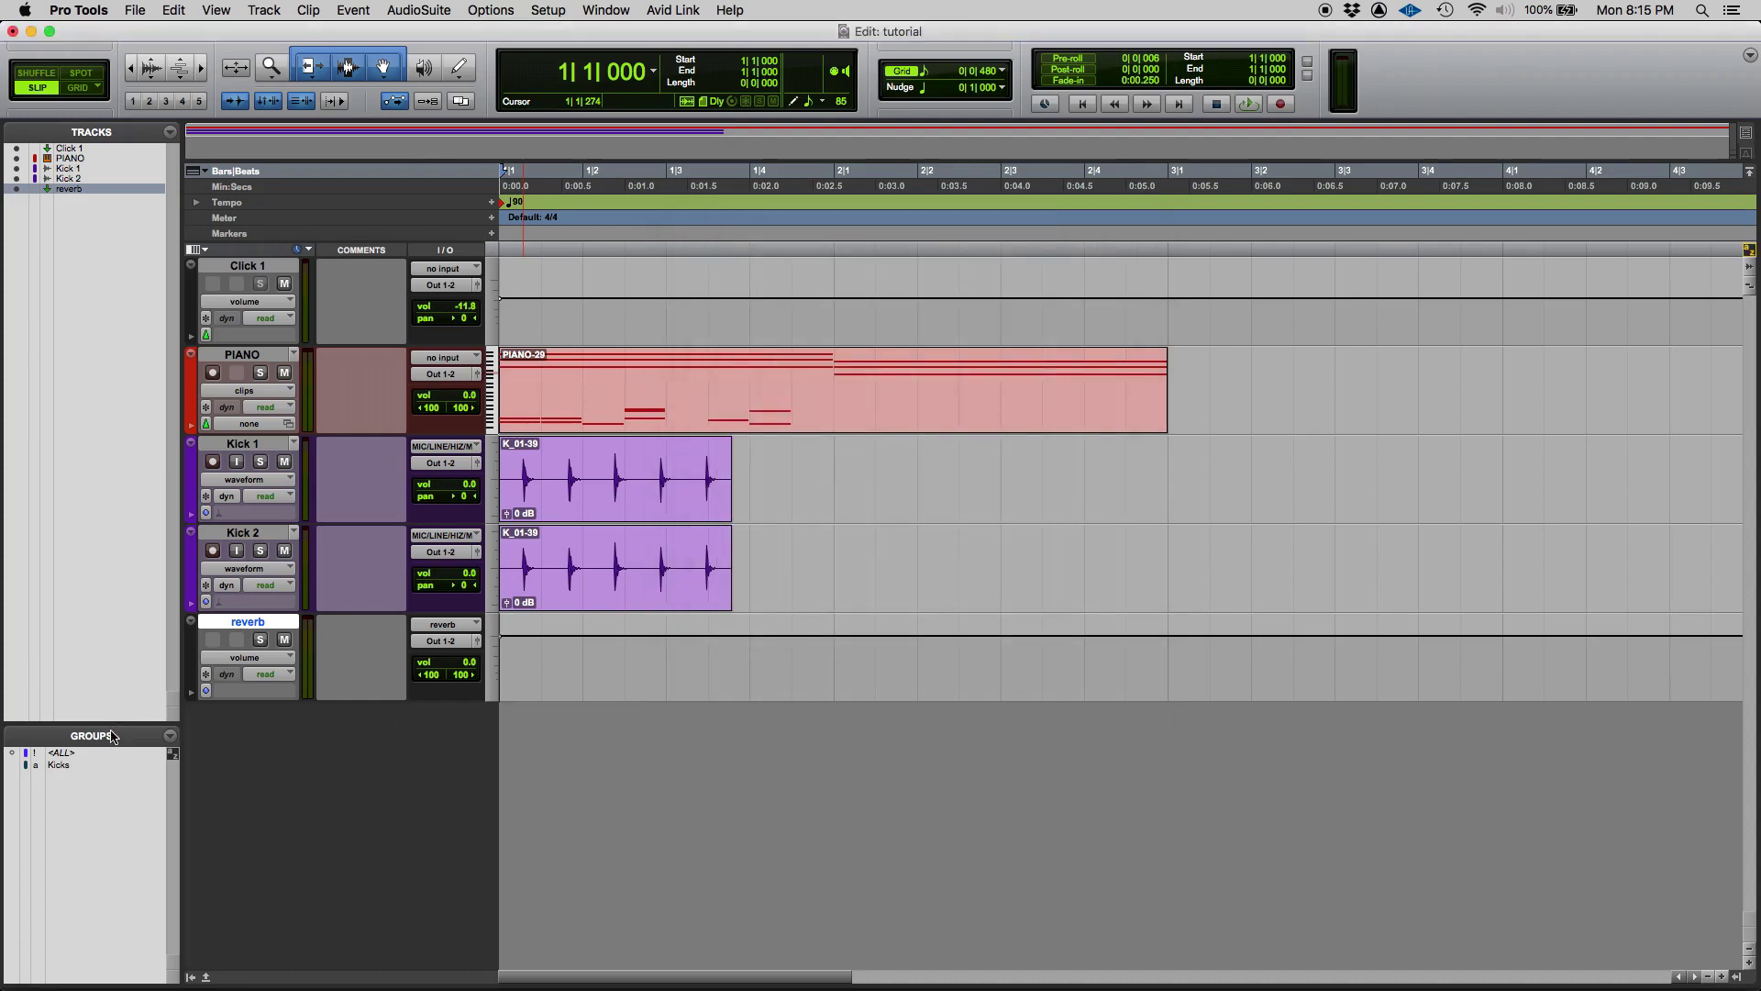
right_click(66, 758)
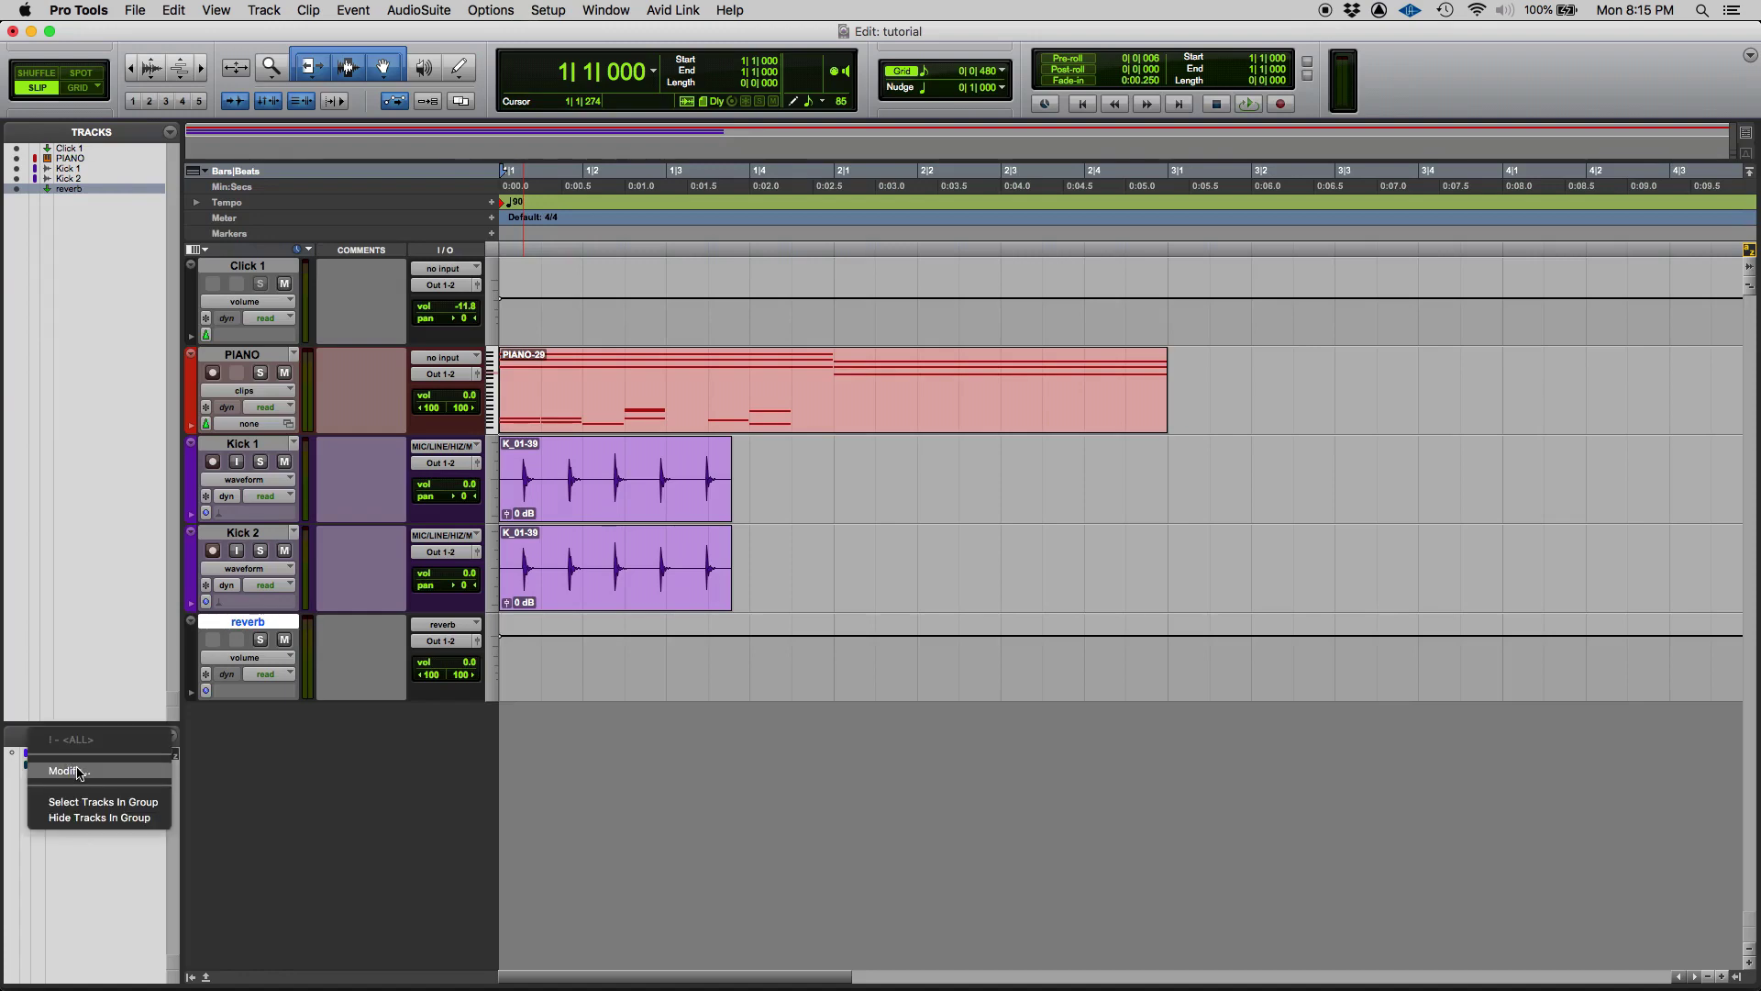
click(82, 768)
drag(883, 154, 1065, 228)
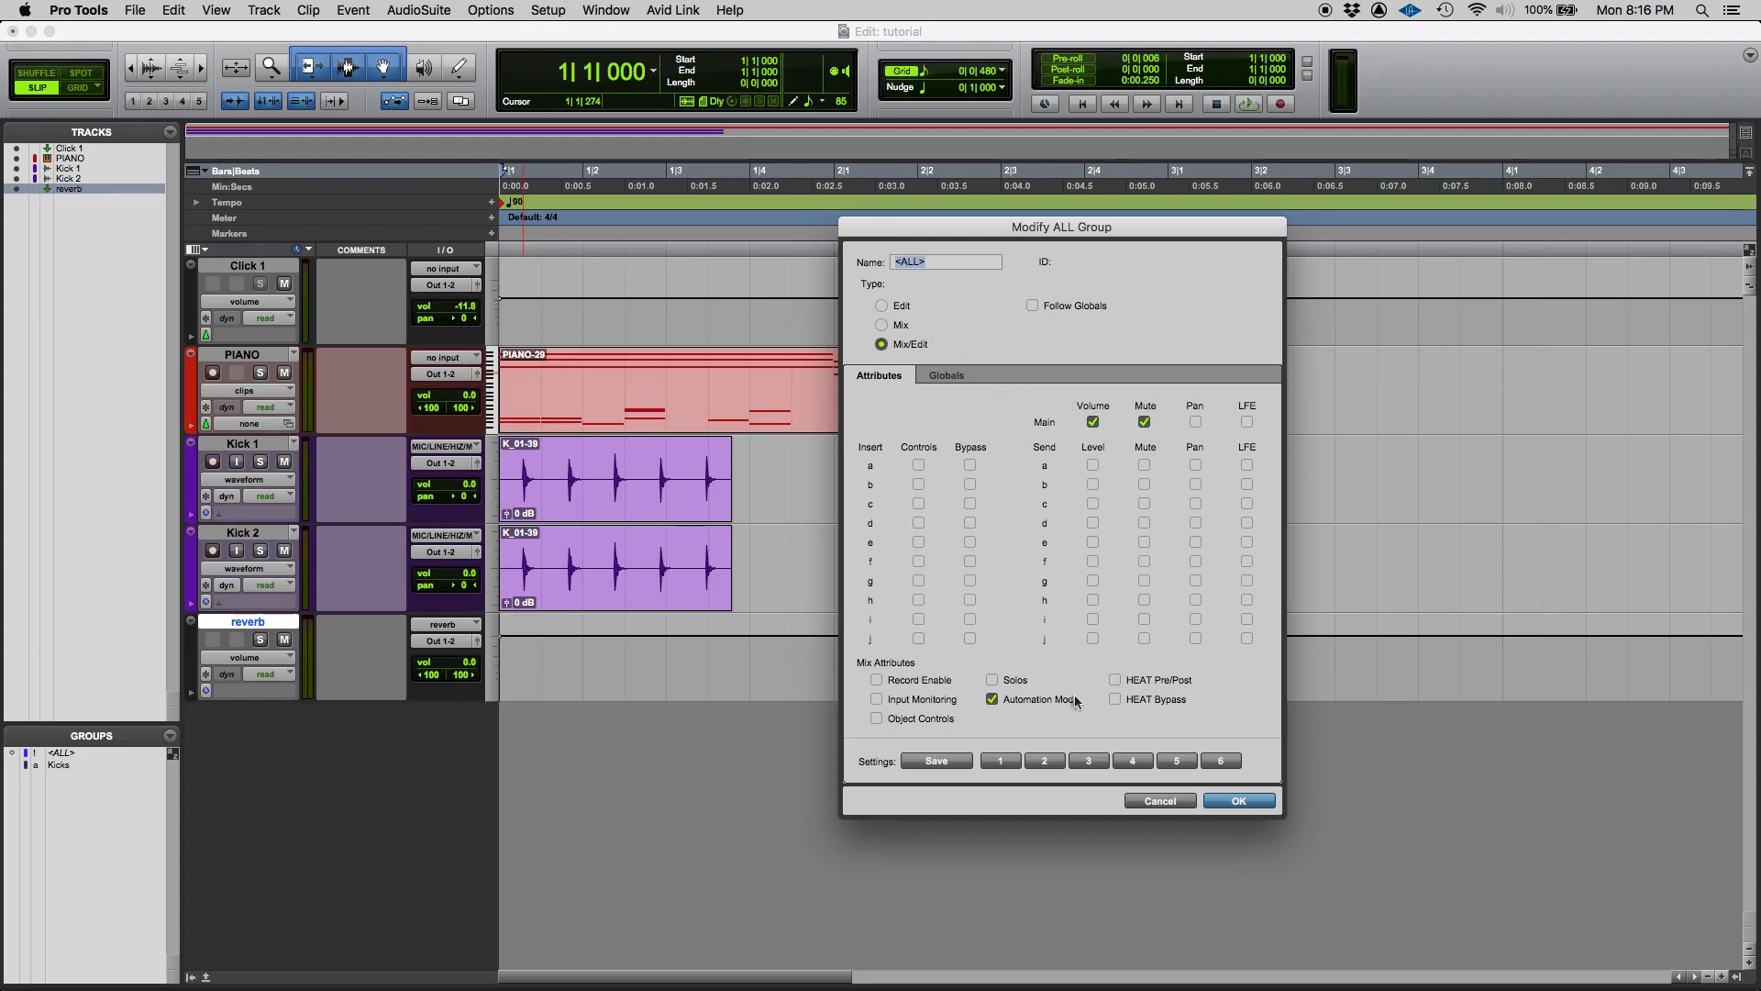
click(1229, 803)
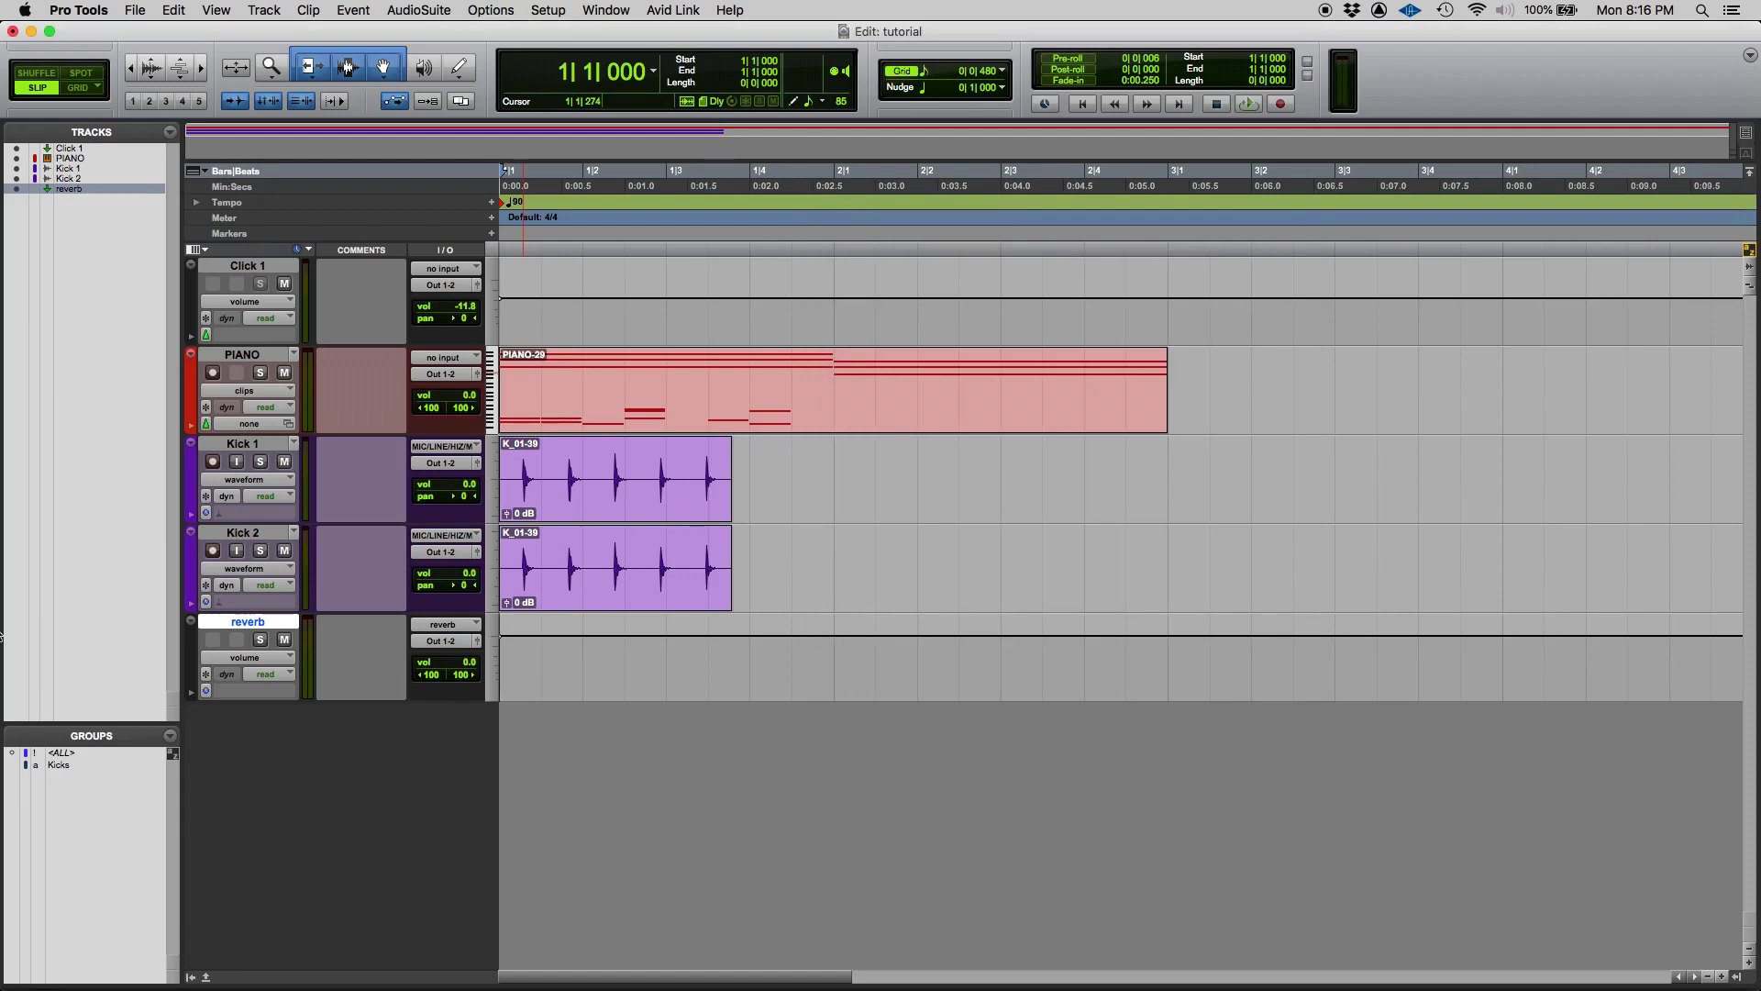
click(65, 755)
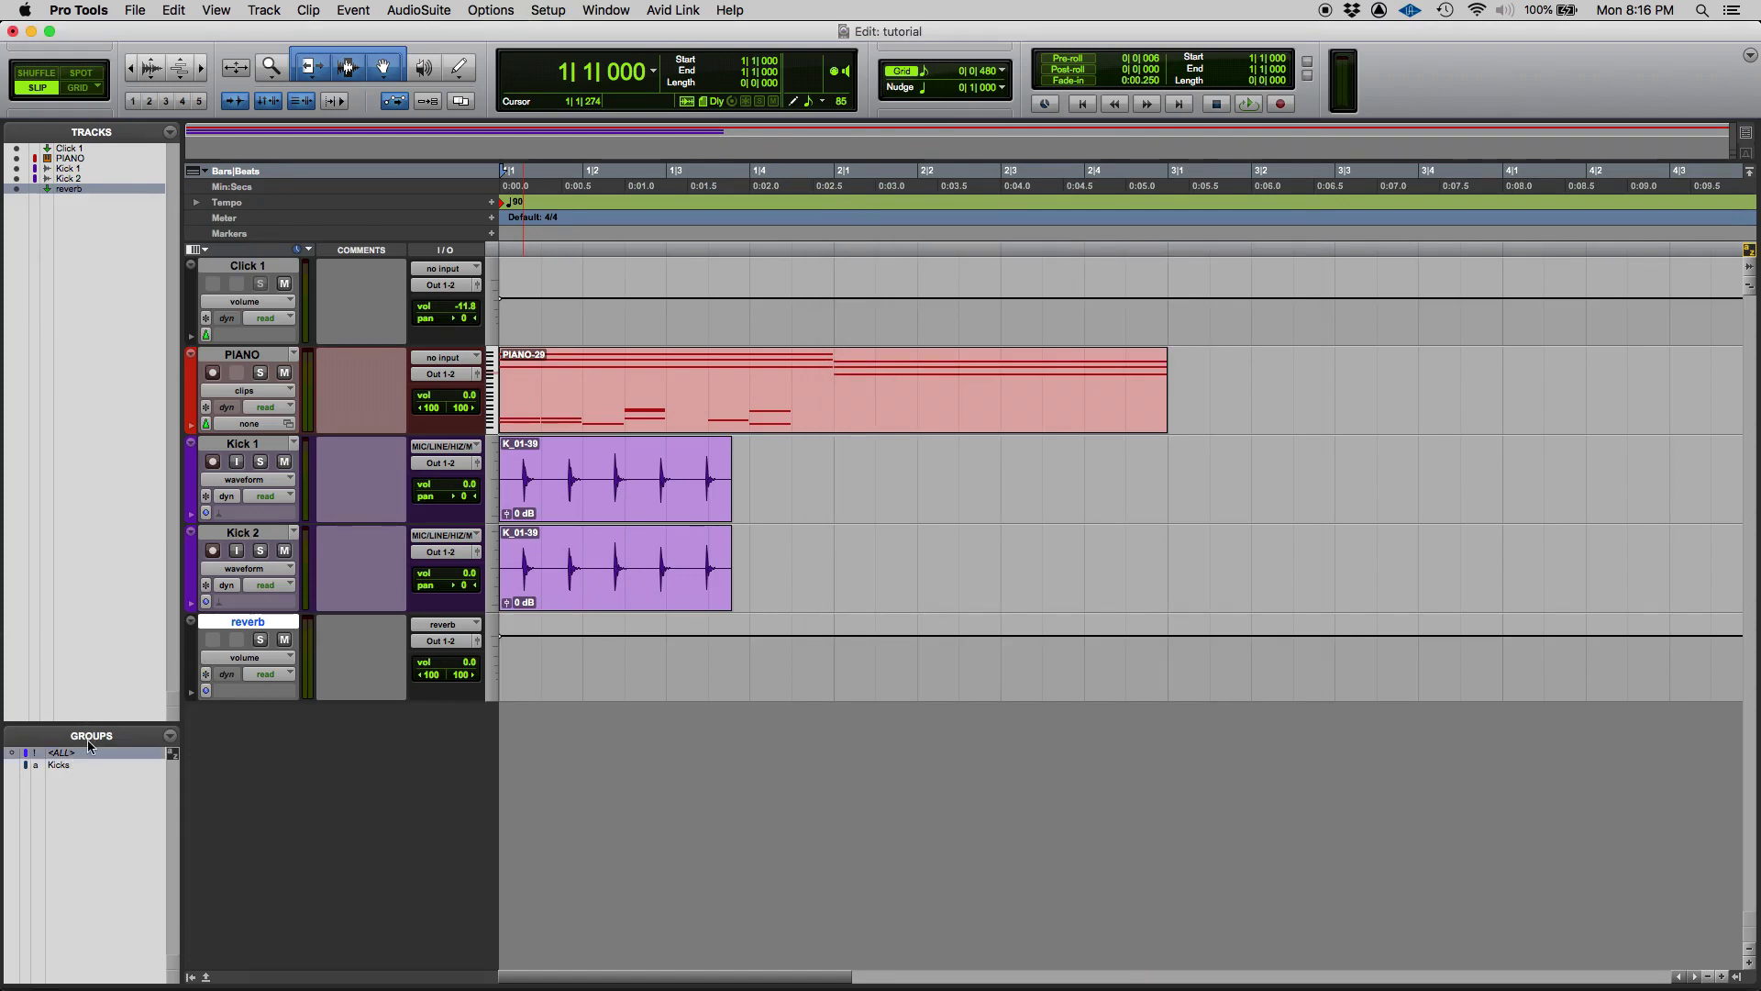
Lower the reverb fader in the Mix window so all grouped volumes follow, then undo
key(super+equal)
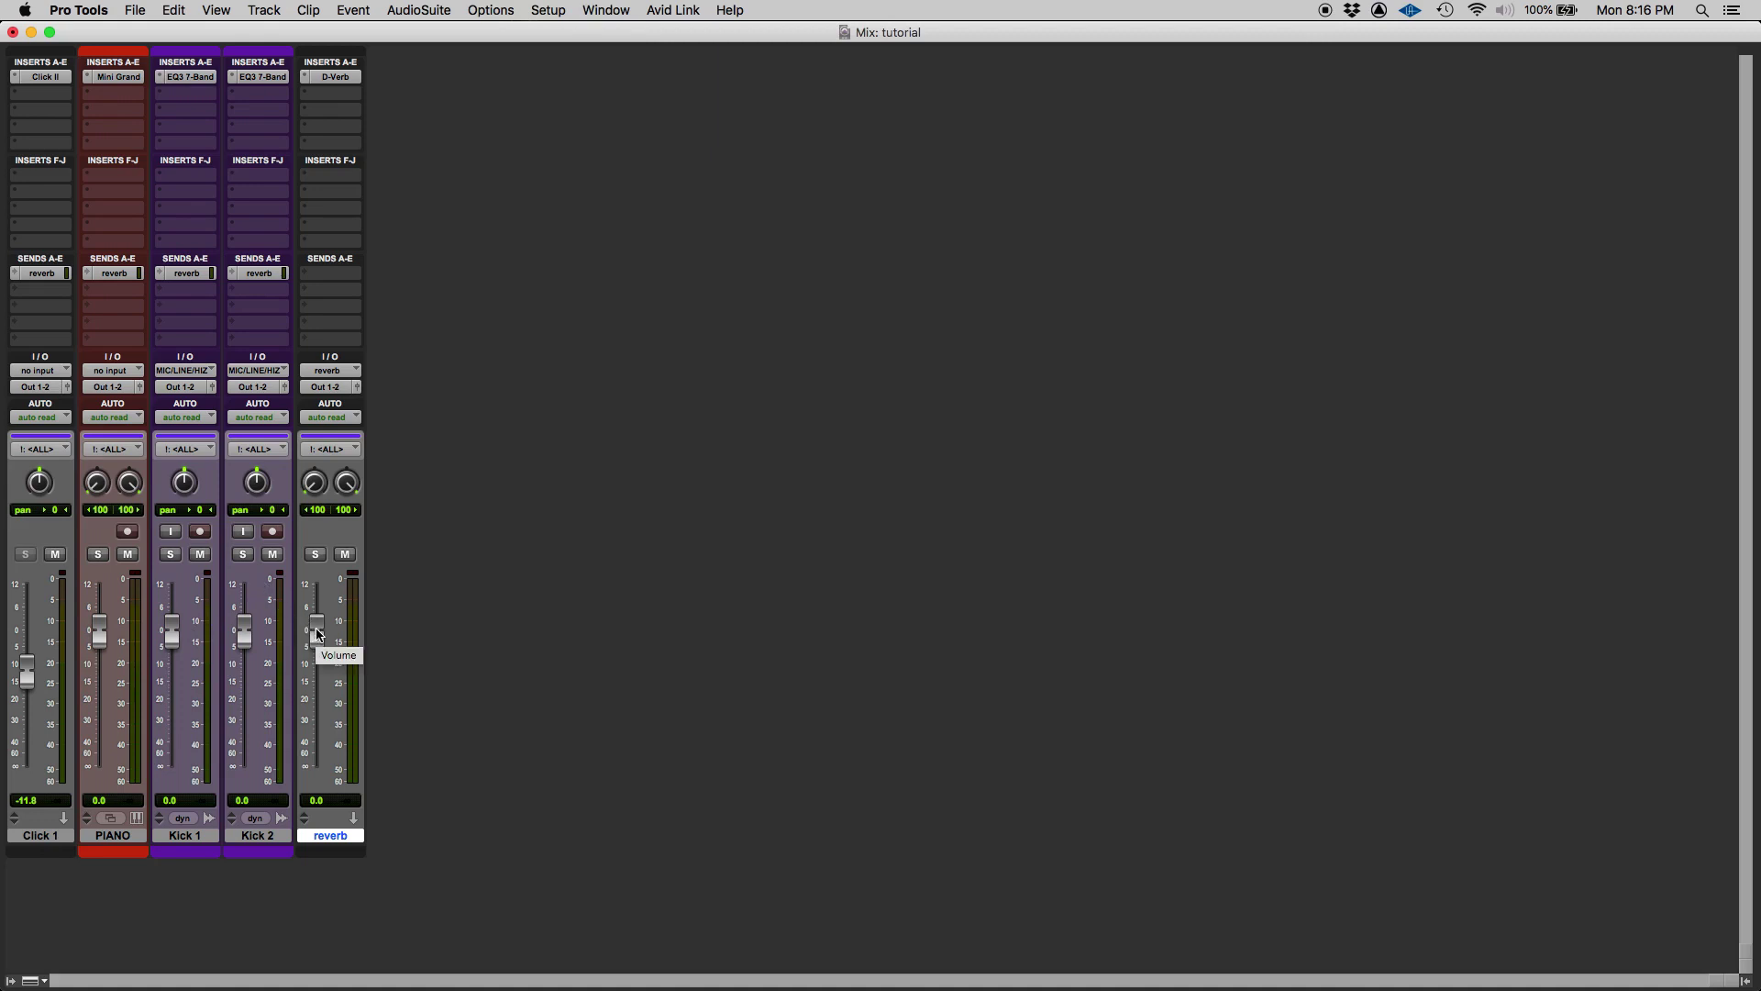
drag(319, 633, 322, 660)
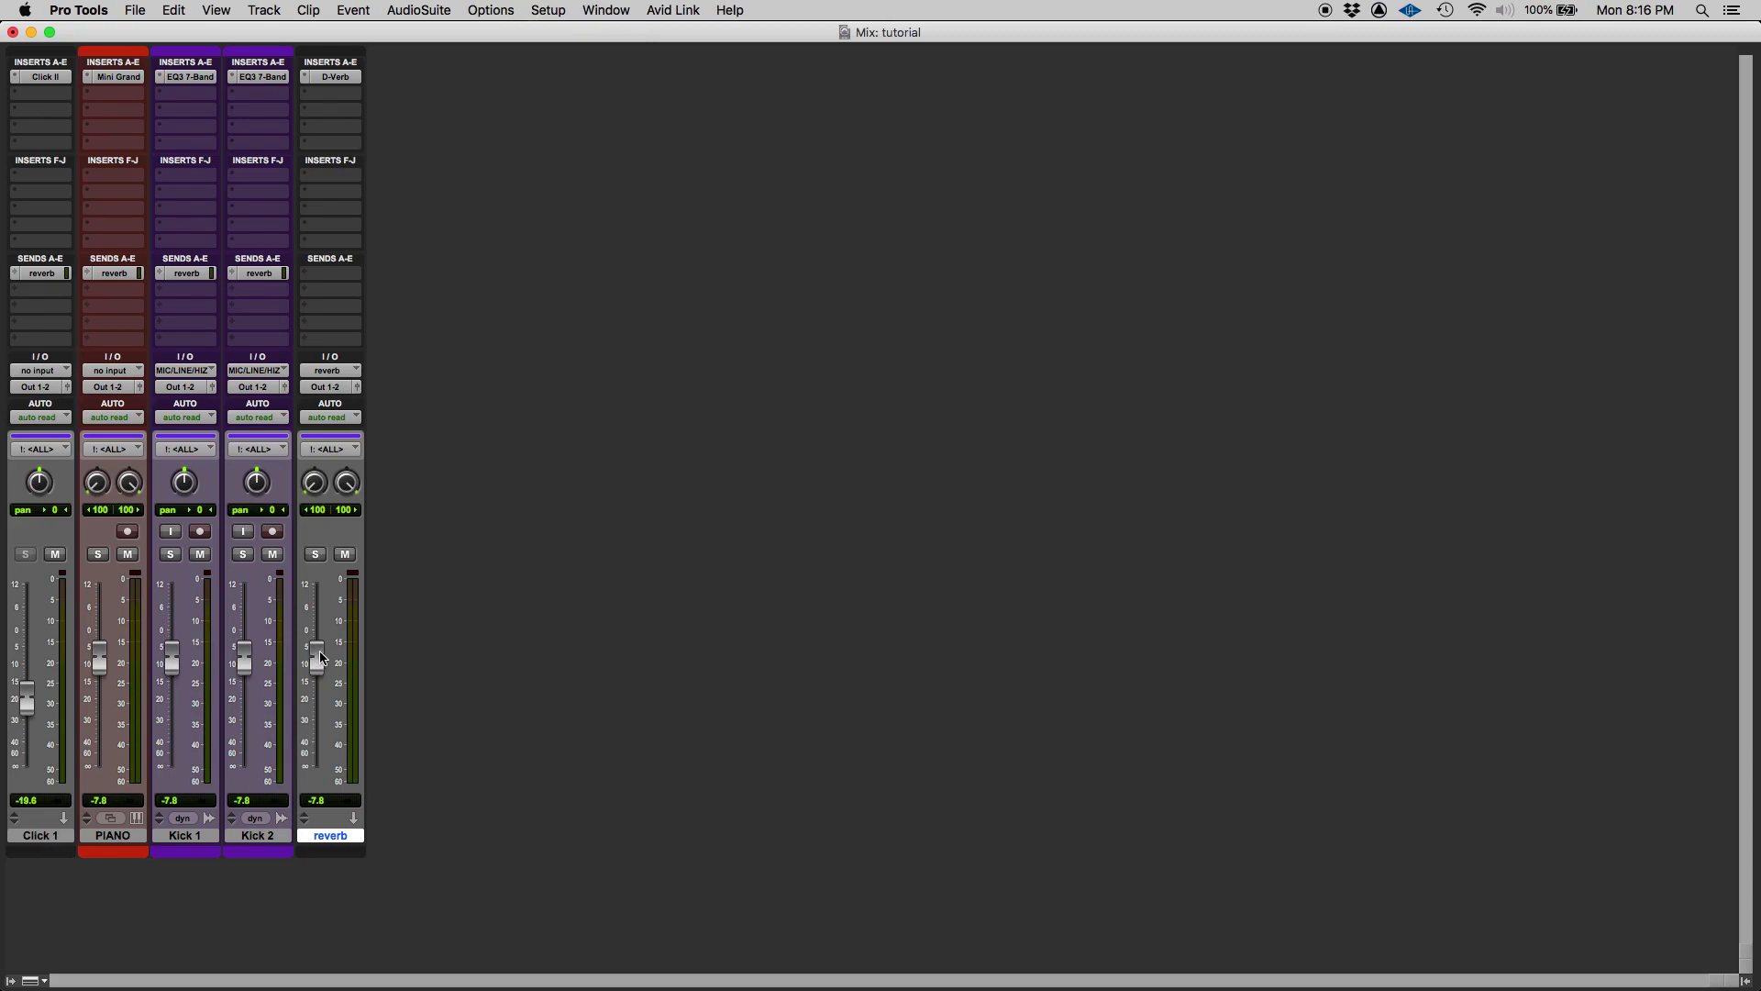
key(super+z)
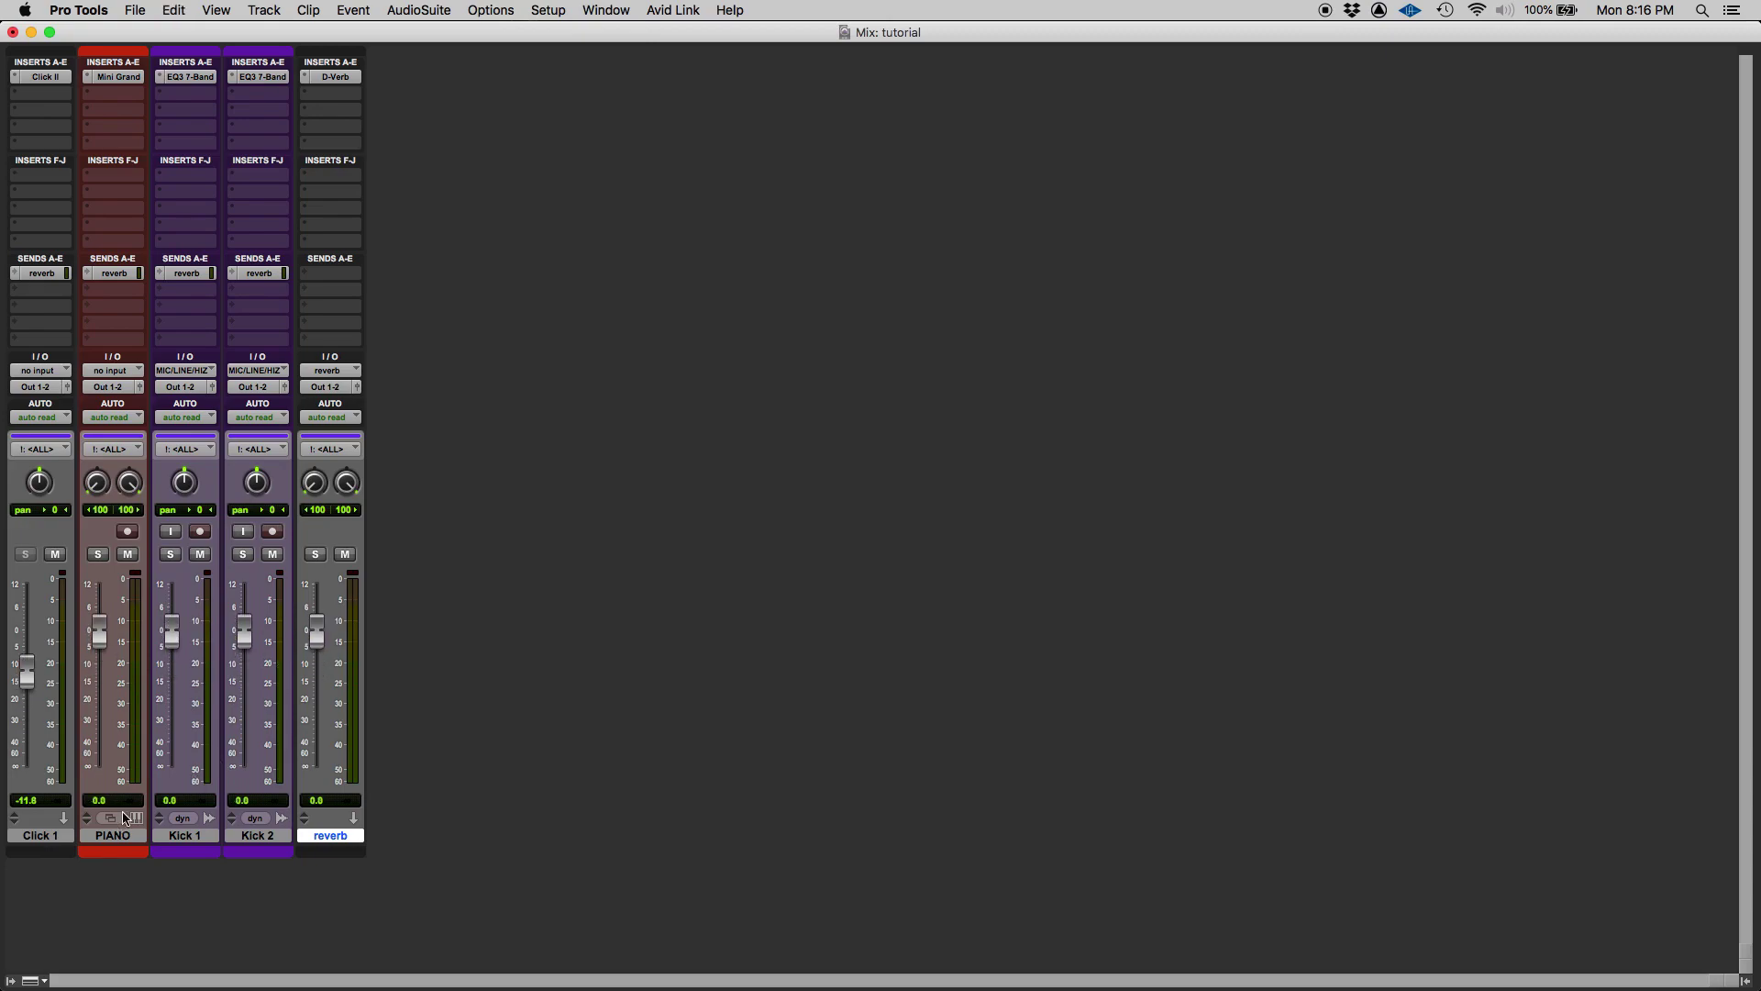
key(super+equal)
Open the ALL group's settings and close them without changes
right_click(88, 754)
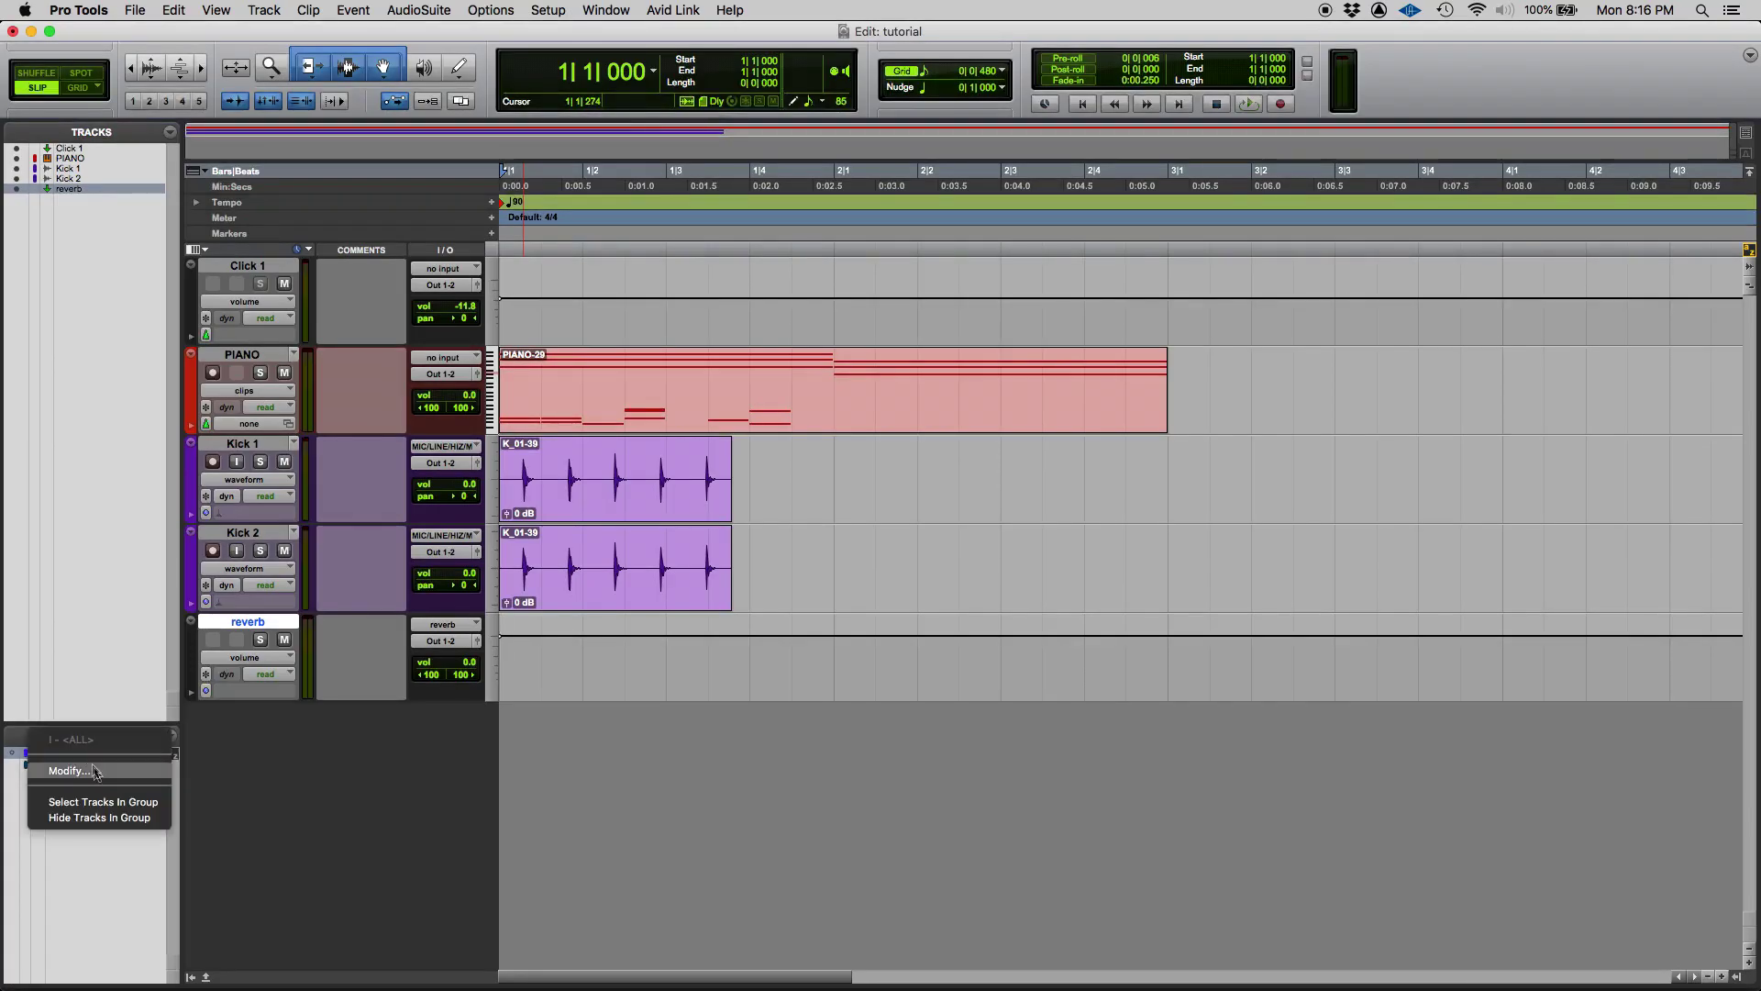
click(103, 767)
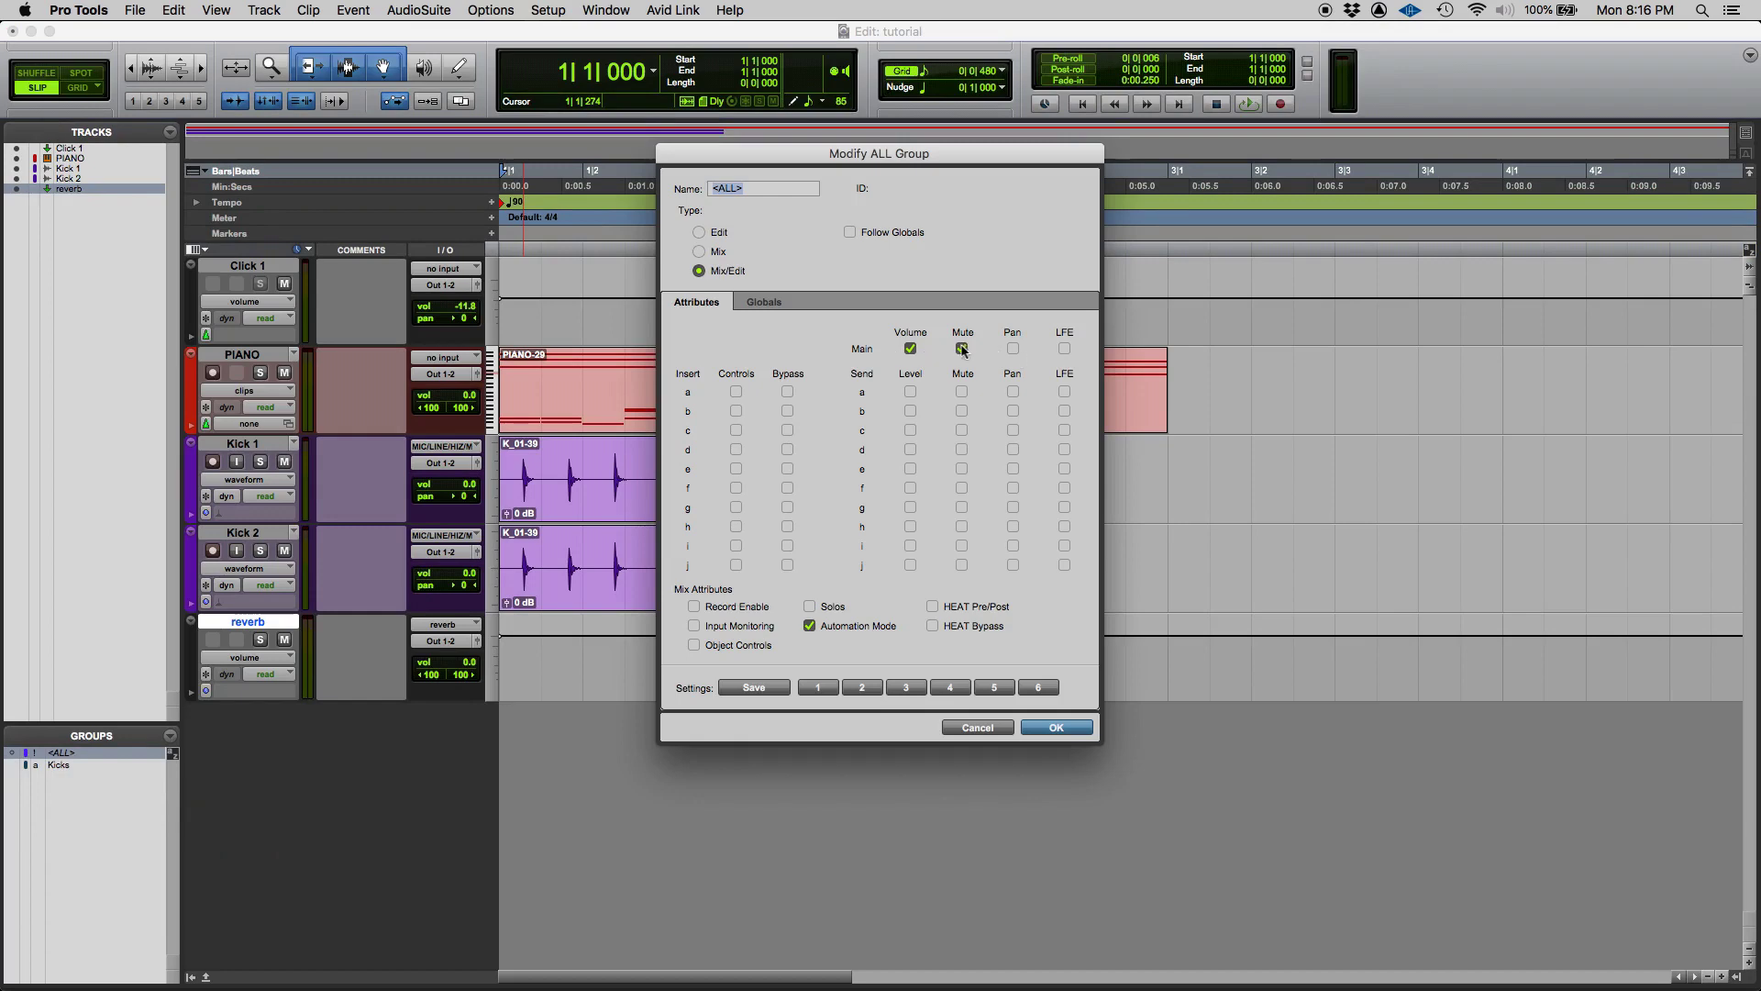
click(989, 733)
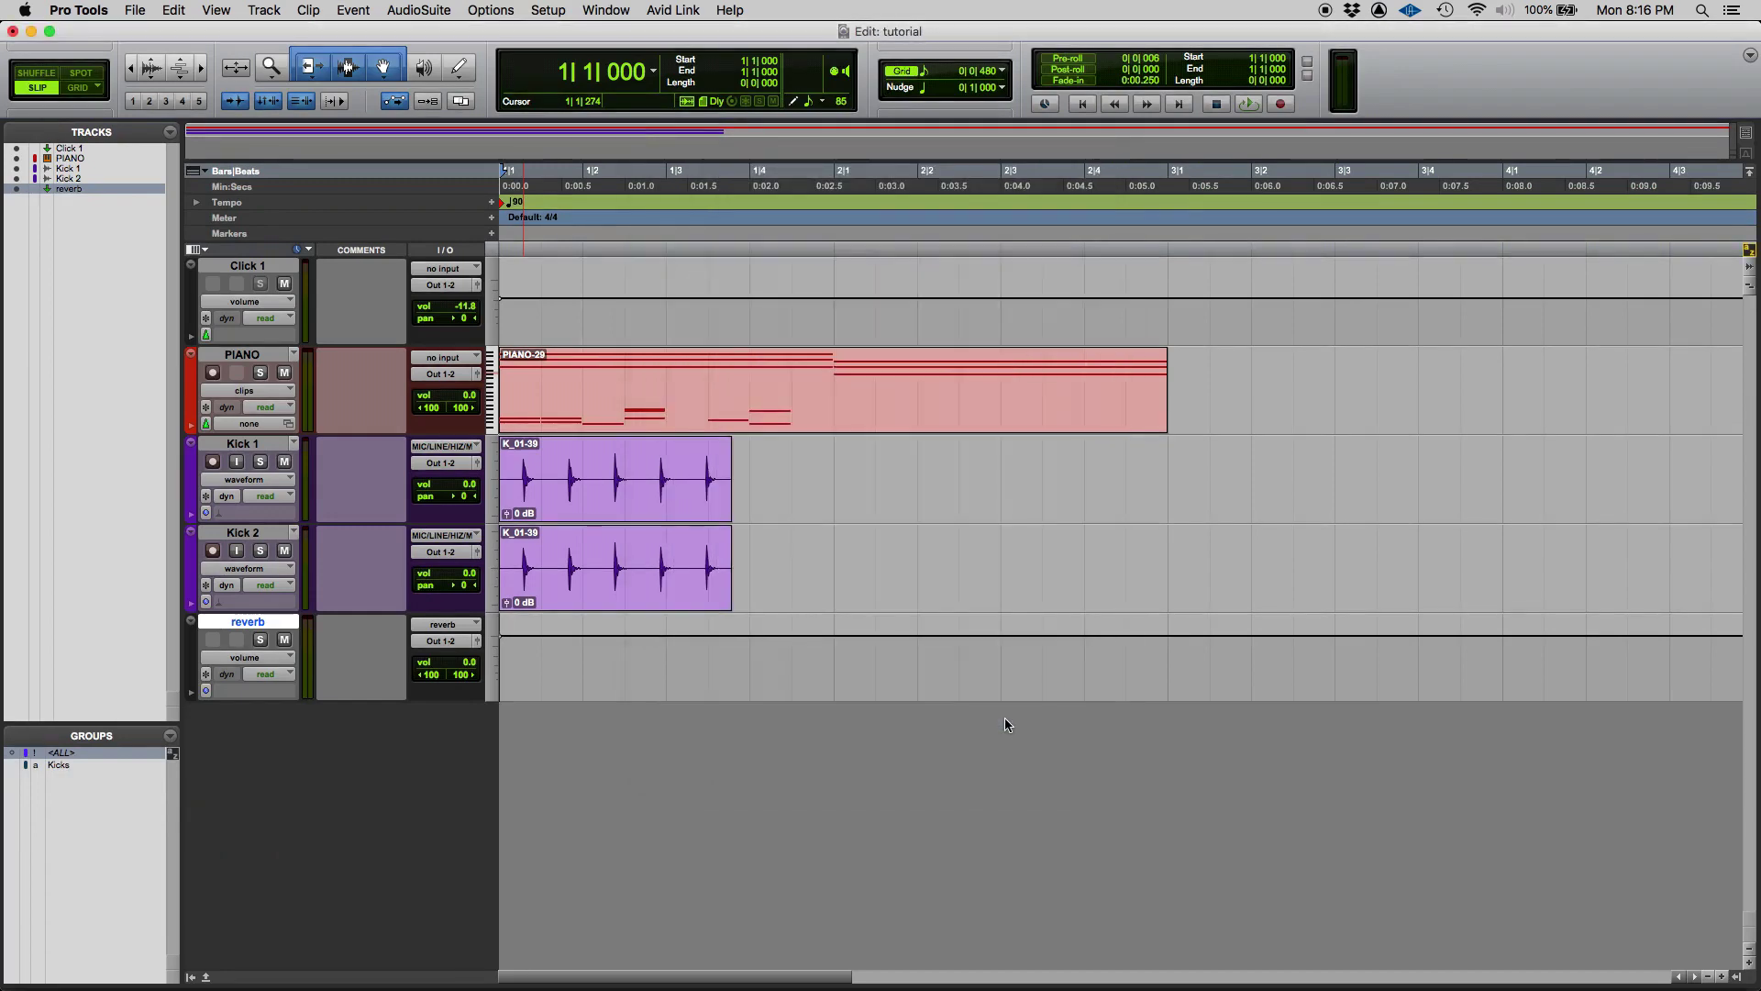
Mute reverb in the Mix window so all five tracks mute, then unmute them
key(super+equal)
click(345, 554)
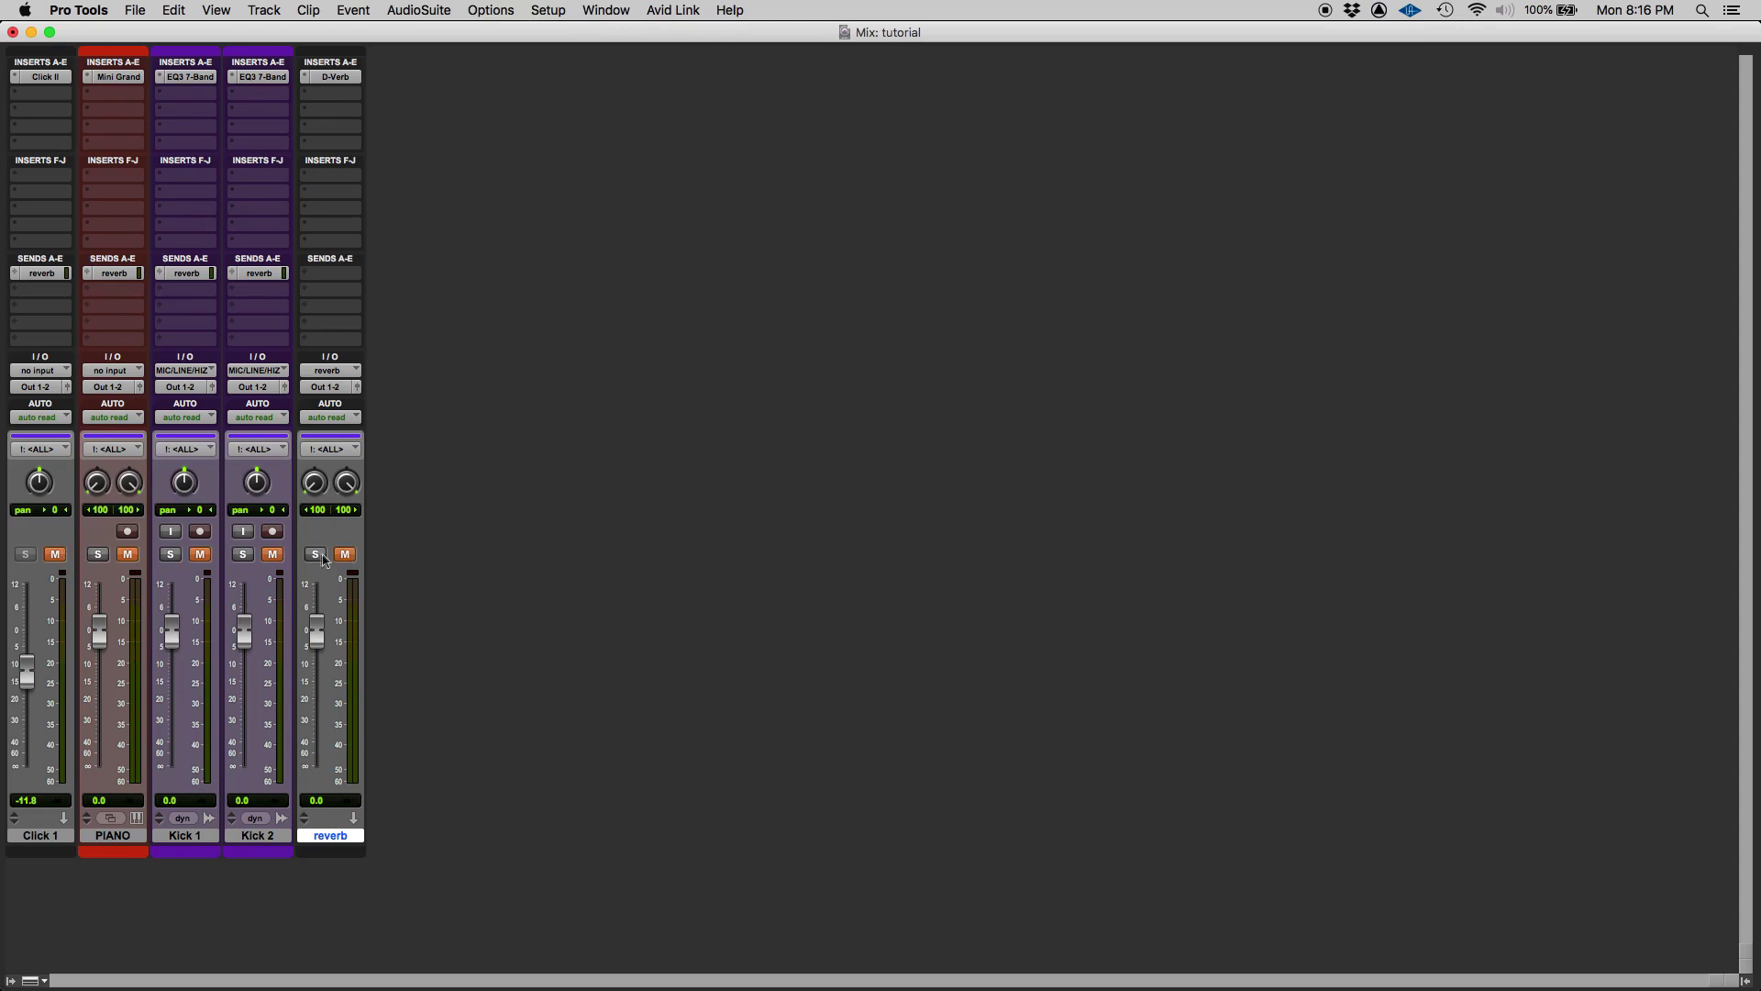
click(345, 556)
Reopen the ALL group settings, confirm with OK, and go back to the Mix window
key(super+equal)
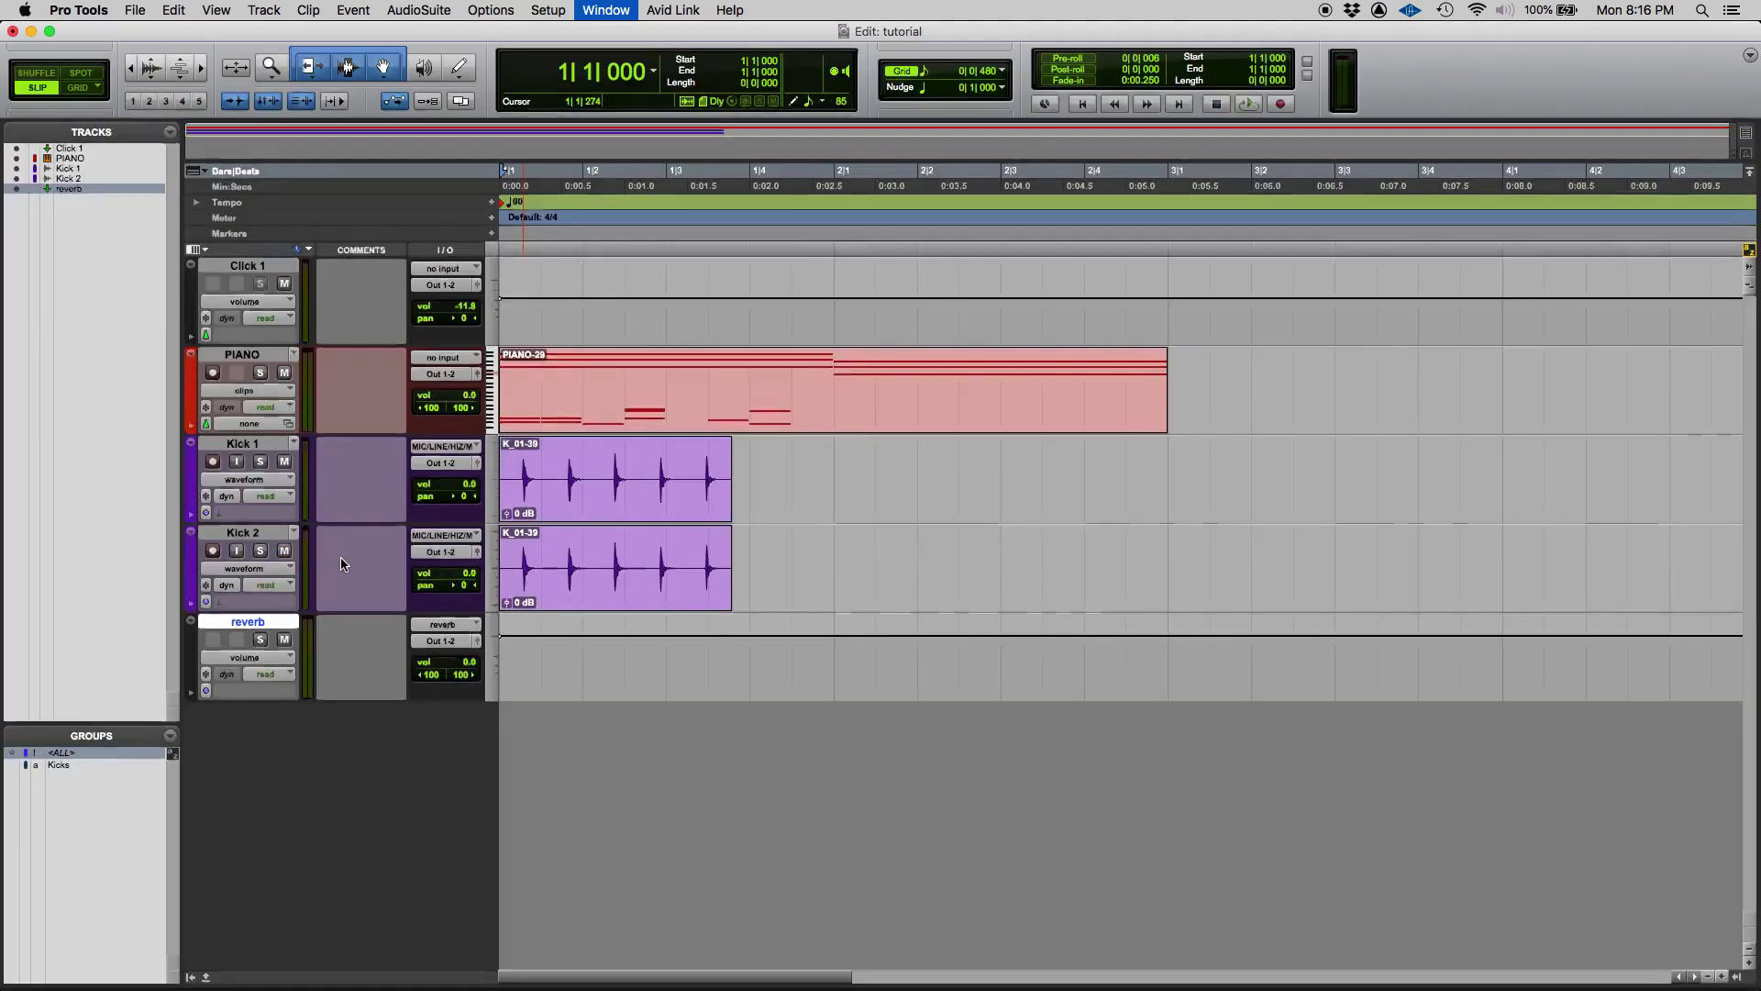
right_click(108, 753)
click(65, 752)
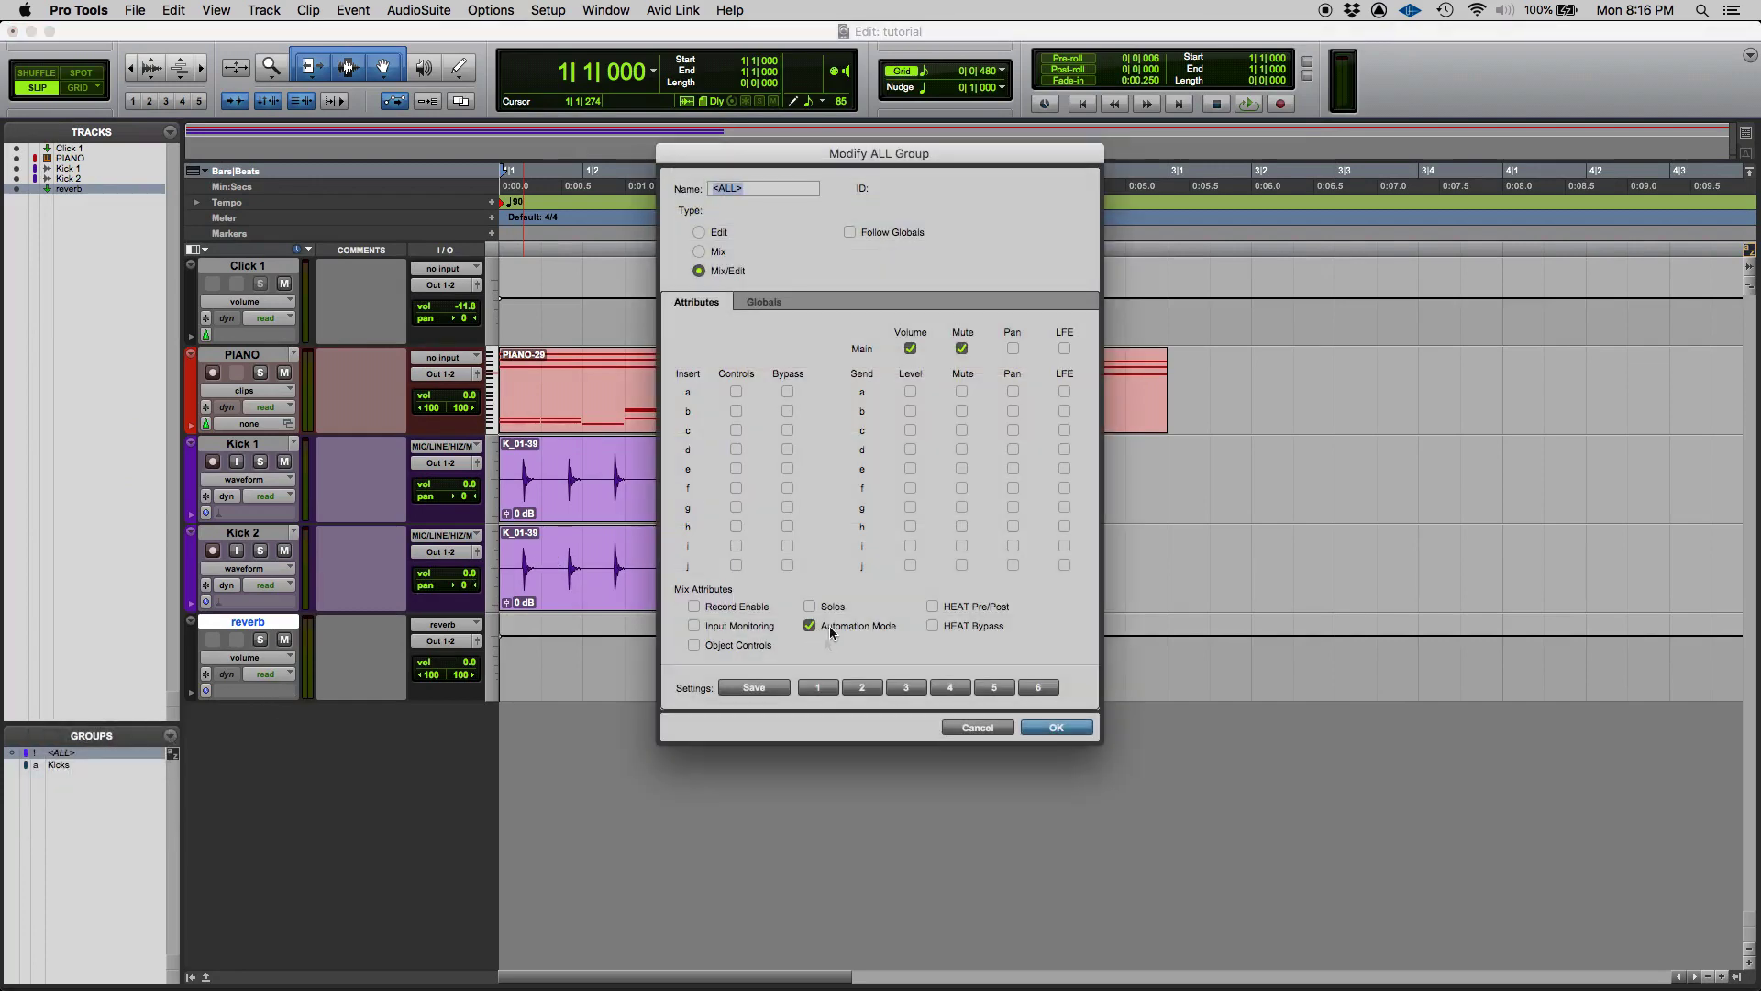
click(1043, 725)
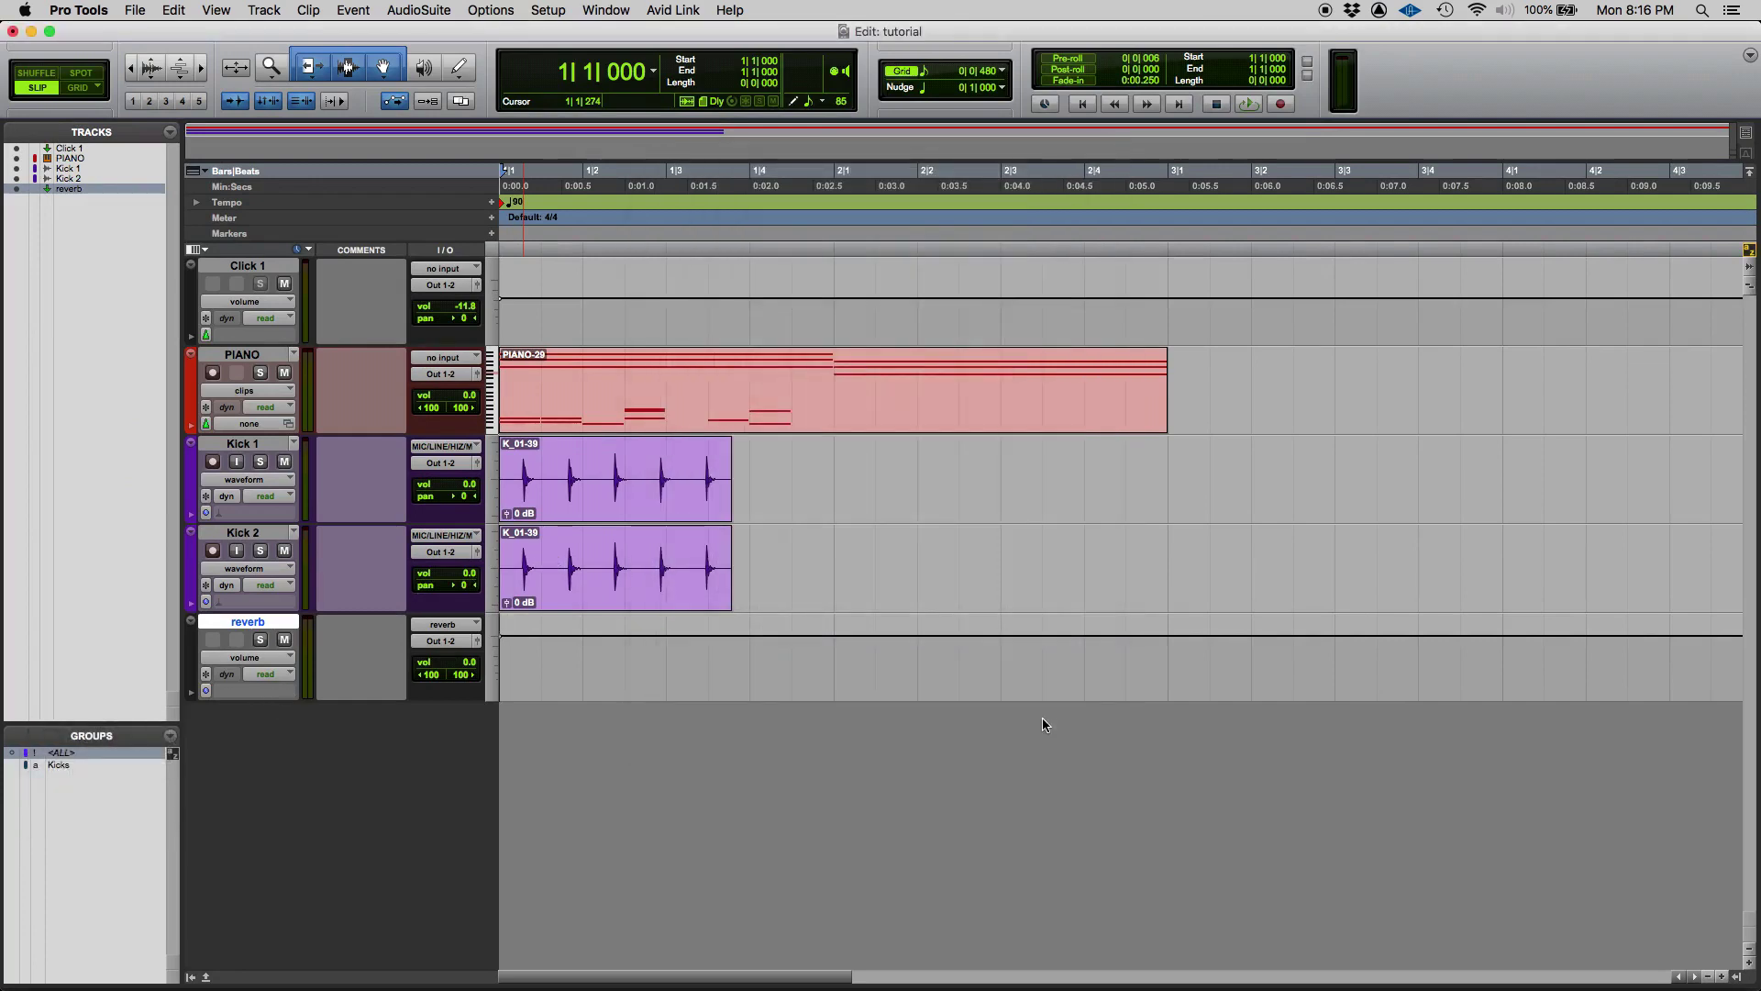
key(super+equal)
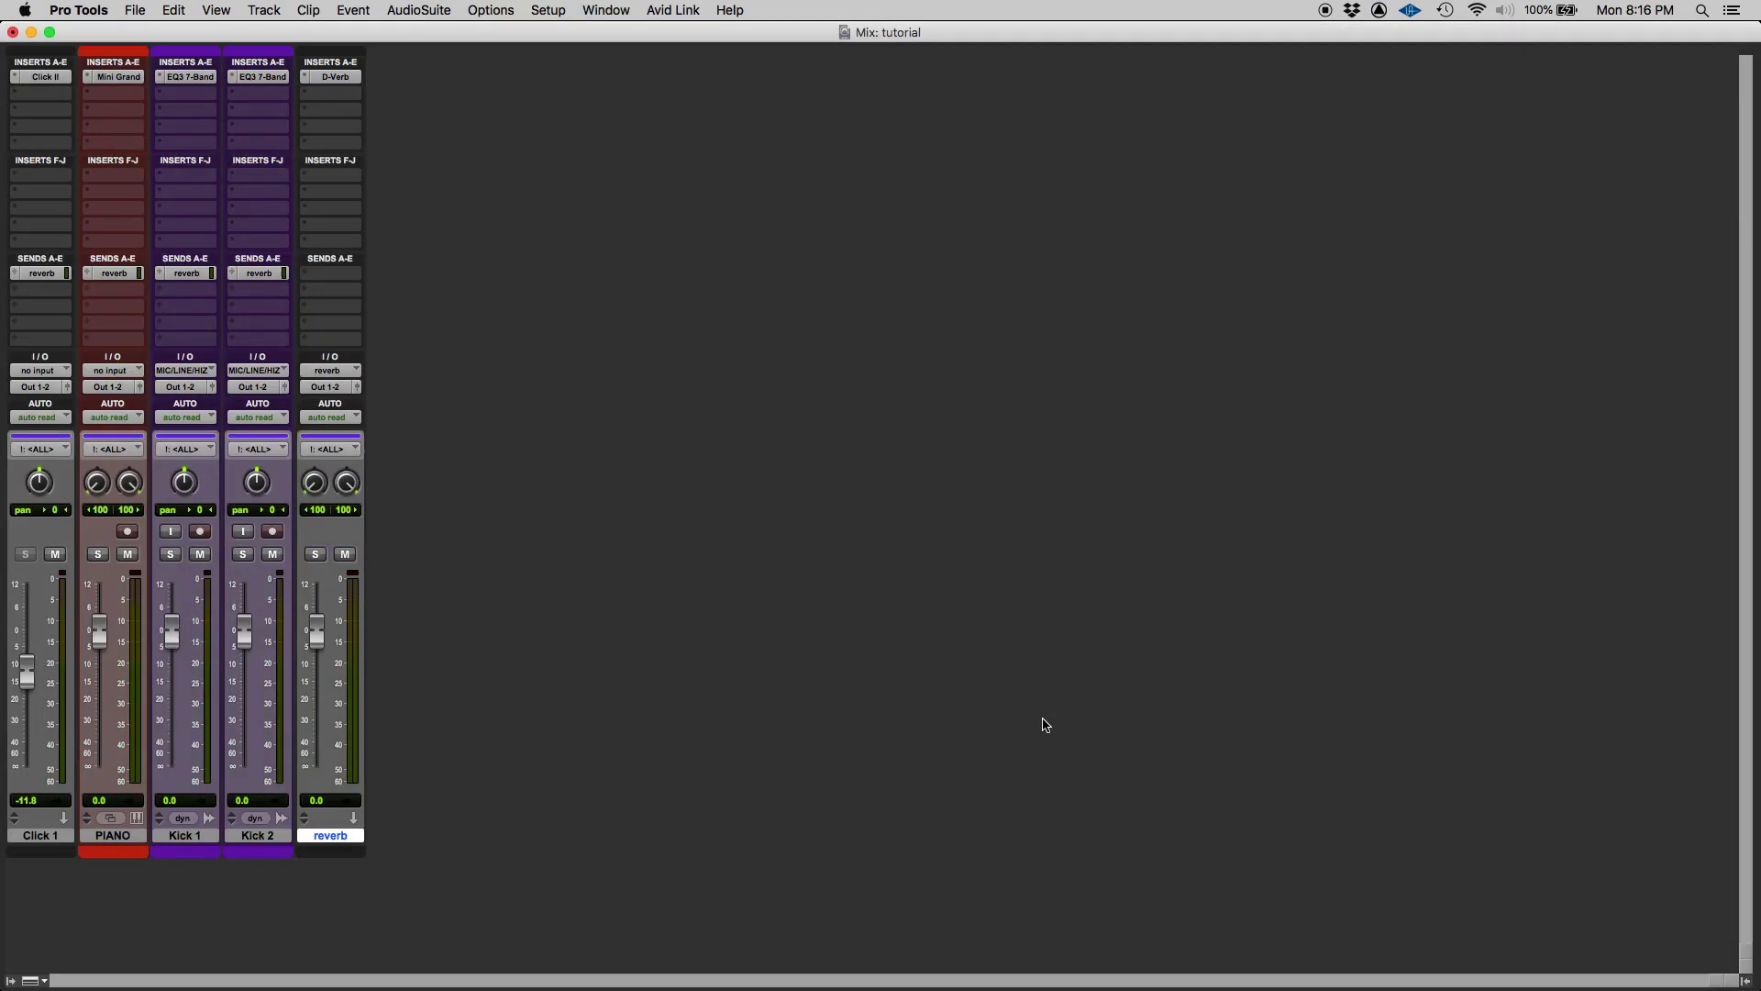
Set reverb's automation mode to off, then back to read, changing all five tracks together
click(333, 418)
click(349, 406)
click(321, 417)
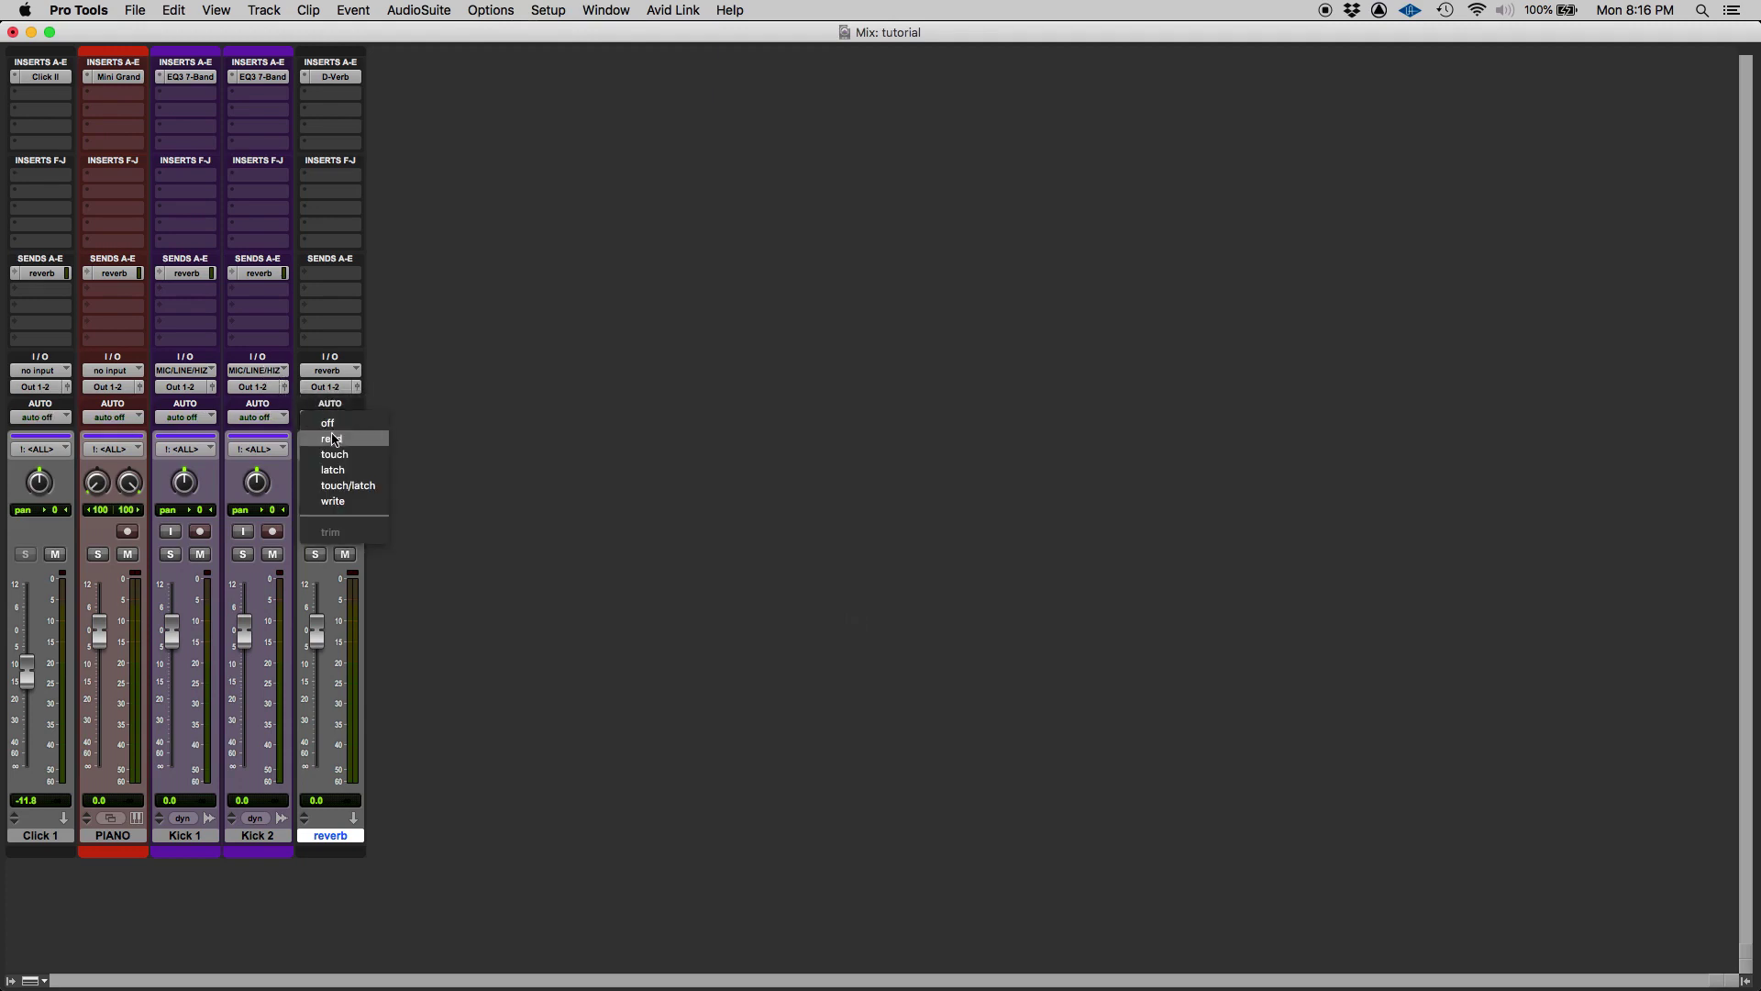
alt+click(333, 439)
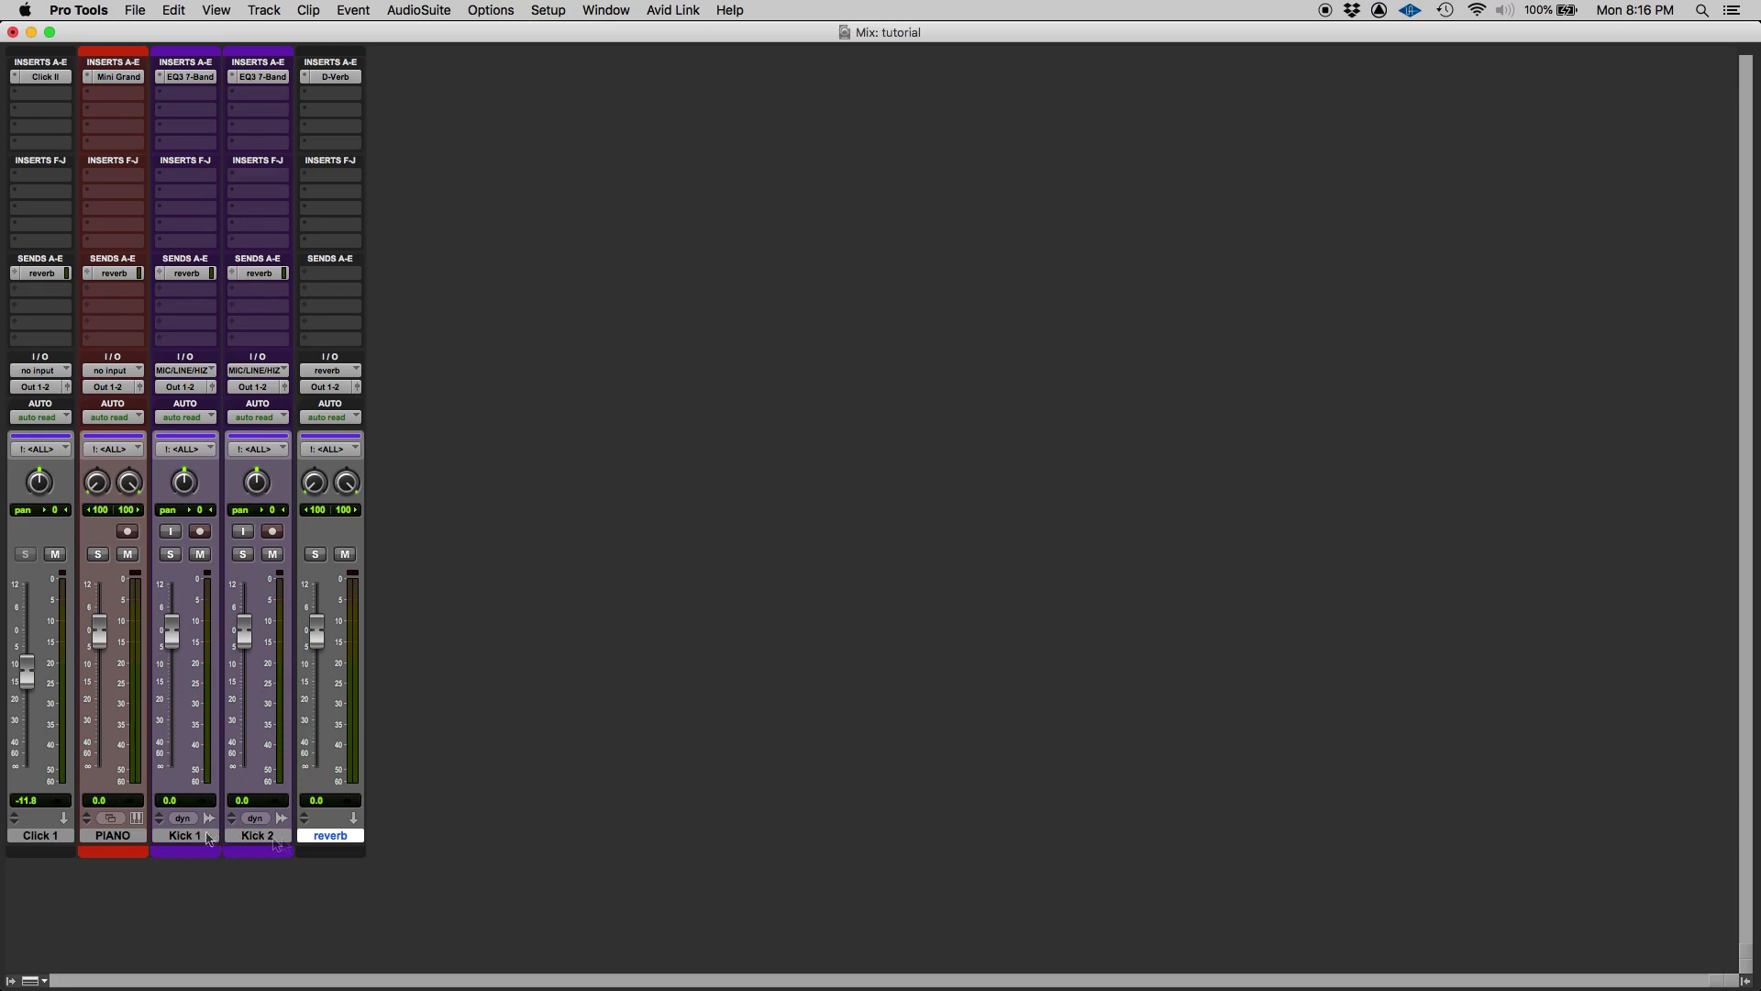
Switch every track to write automation via reverb, then back to read via Click 1
click(328, 417)
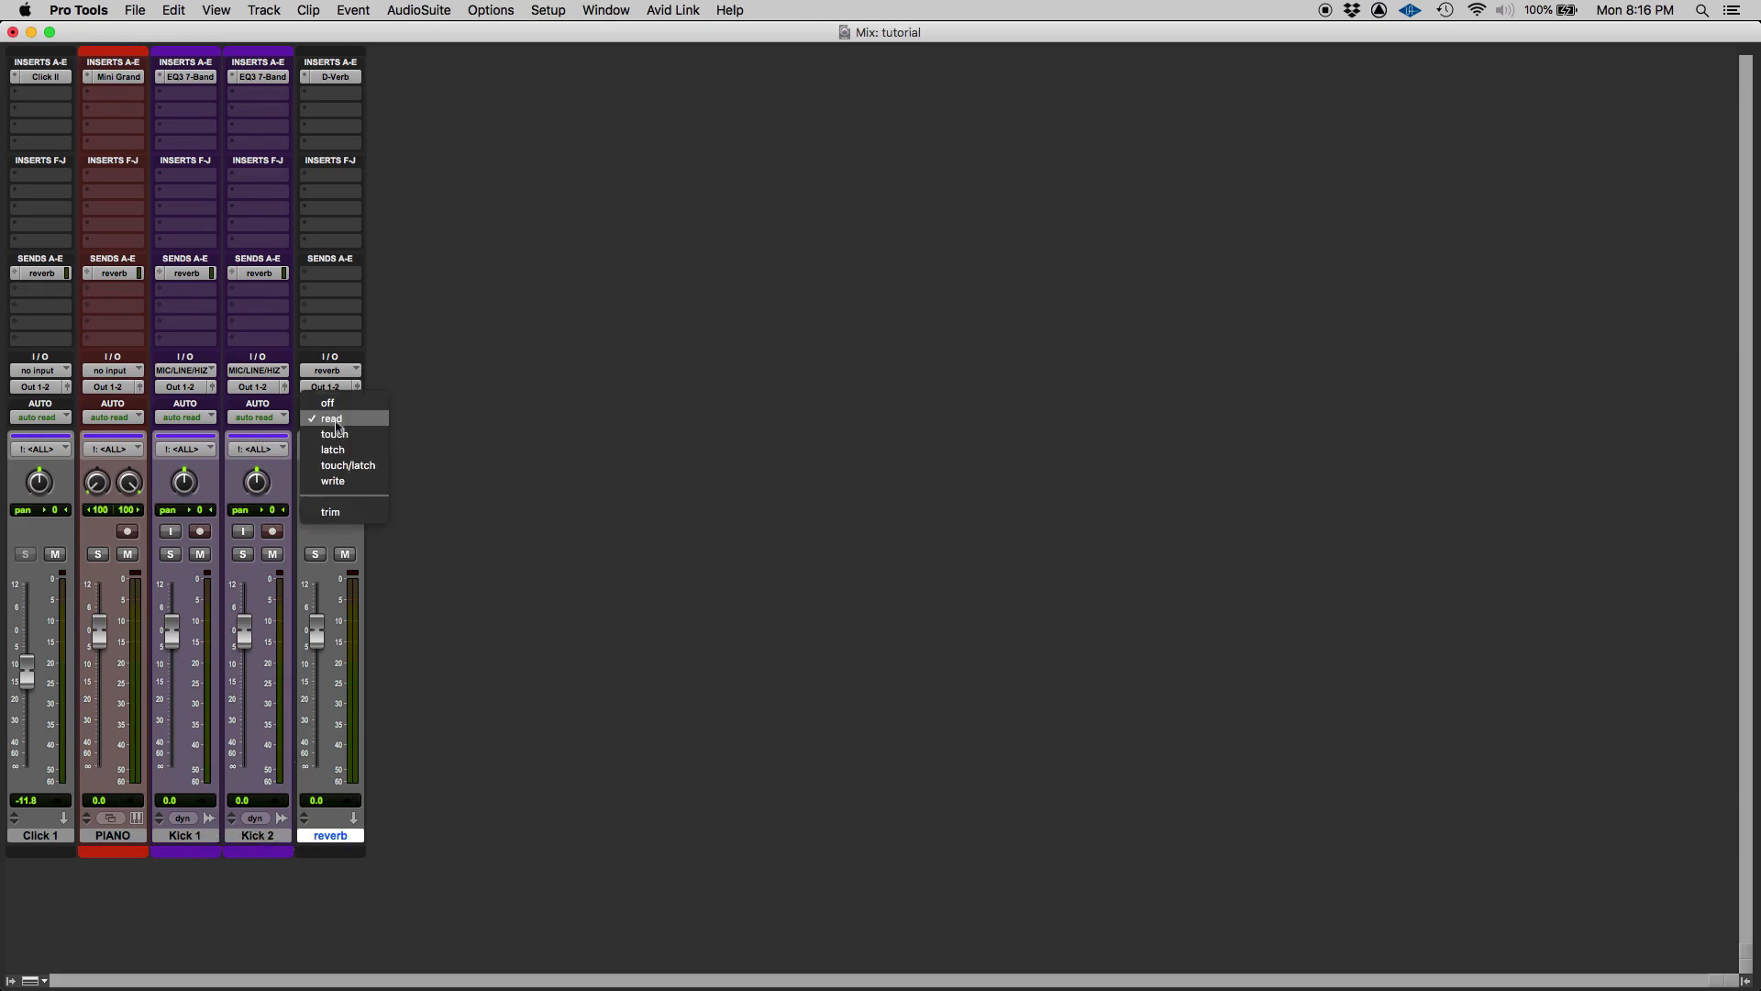
alt+click(340, 480)
click(40, 417)
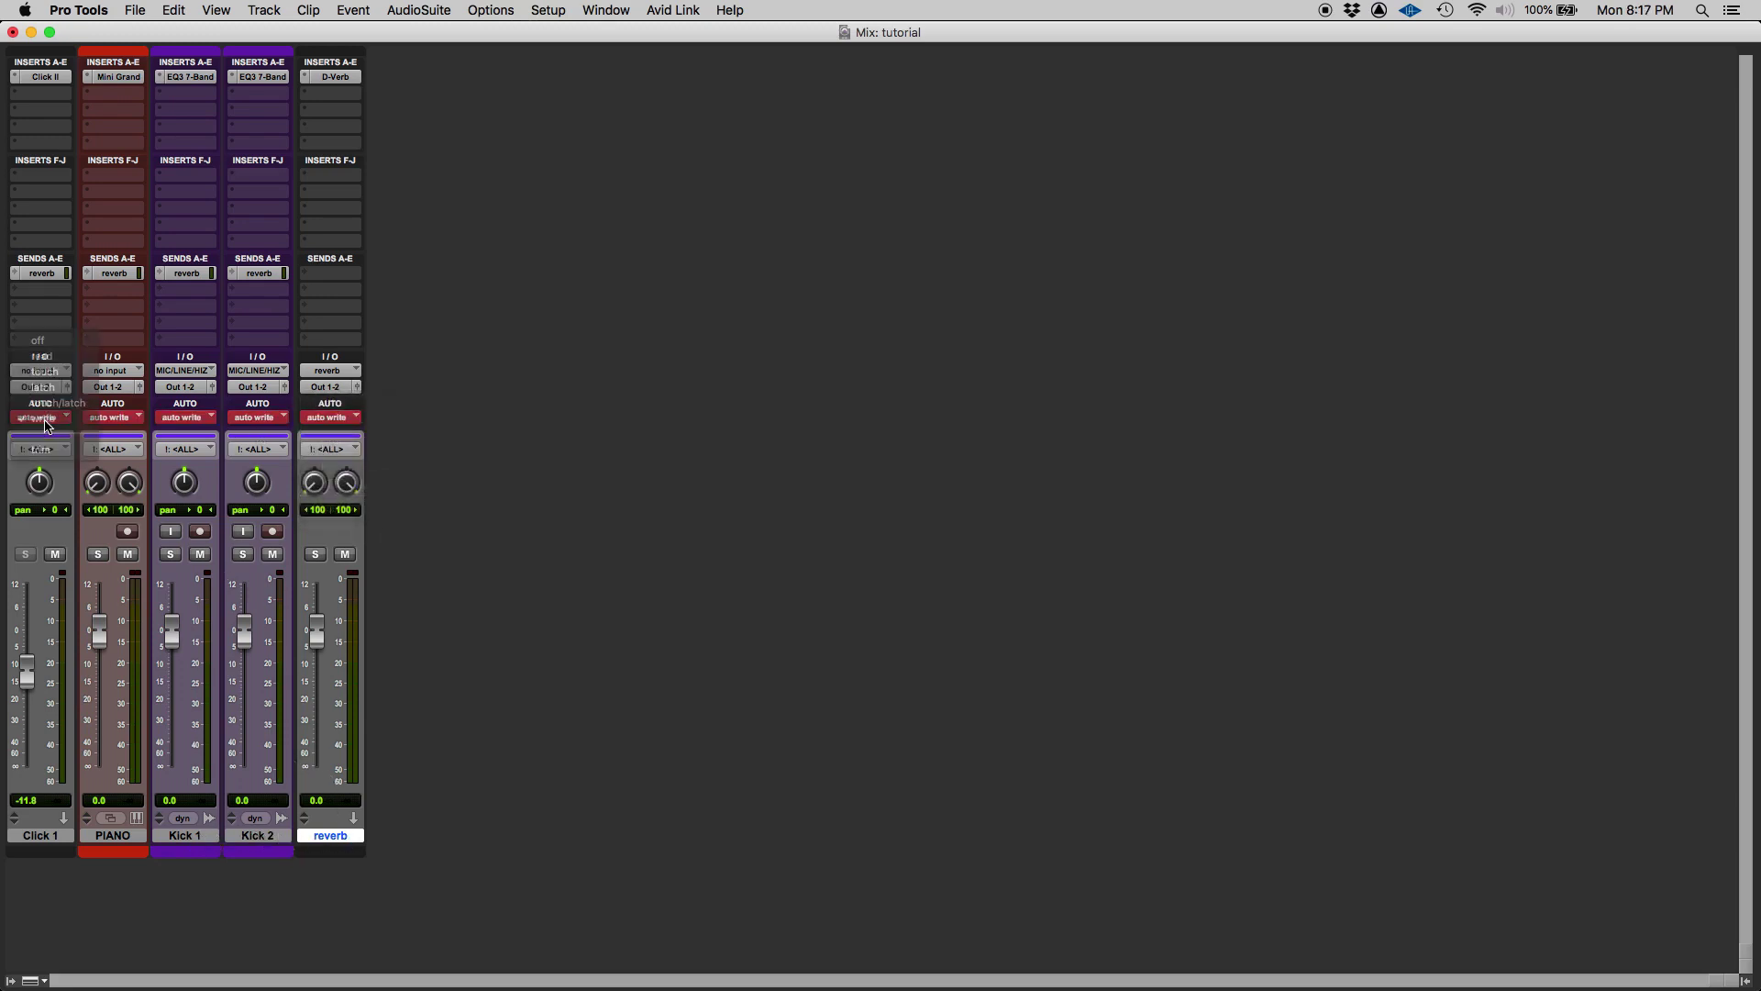
alt+click(46, 356)
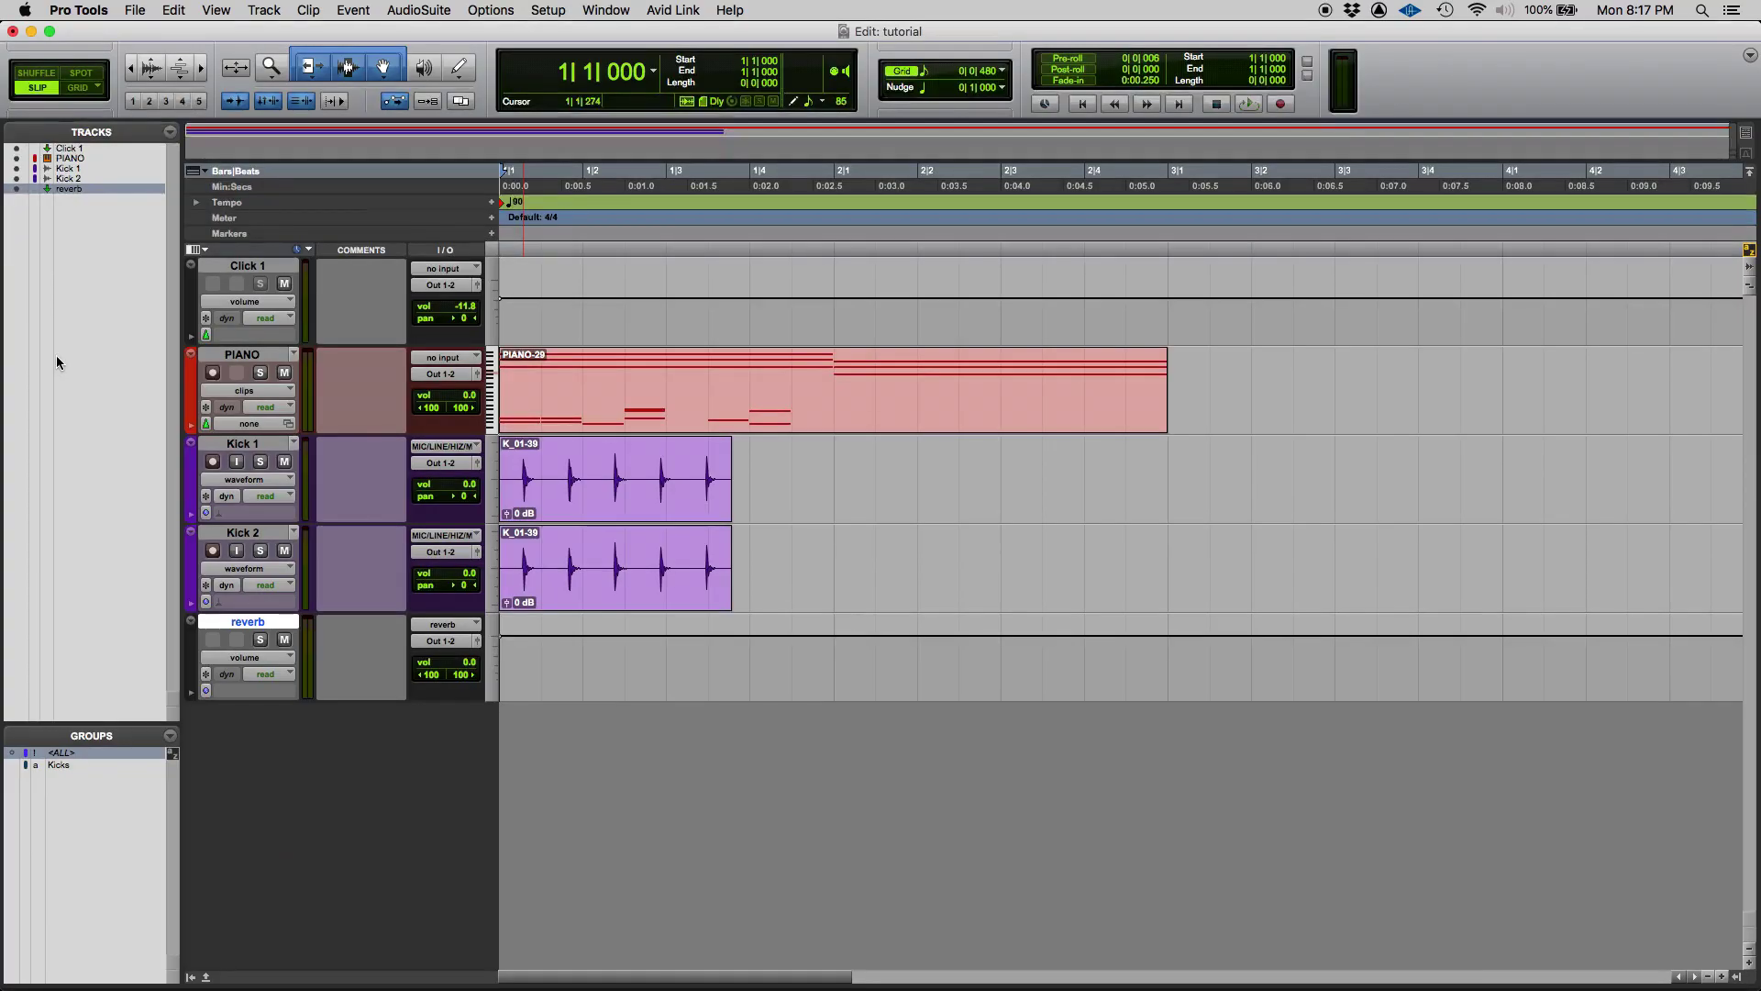
Drag the PIANO and Kick clips together to 2|2|036, then undo the move
key(super+equal)
click(655, 415)
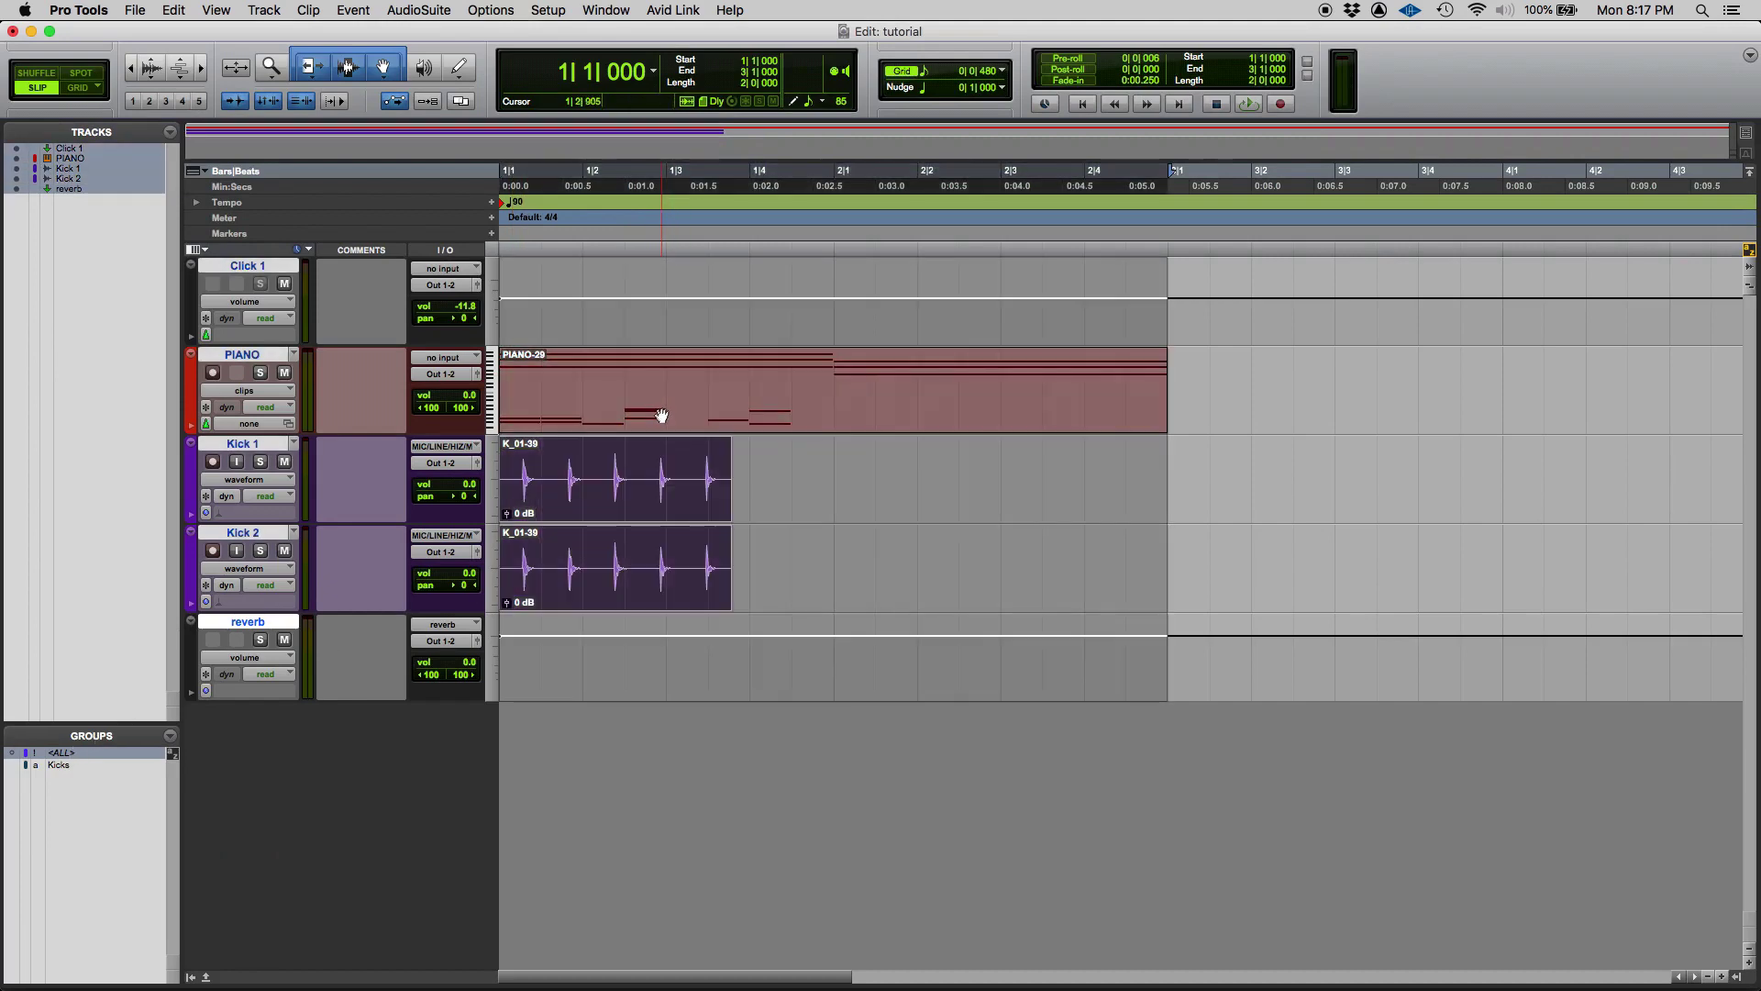
drag(643, 417, 1064, 418)
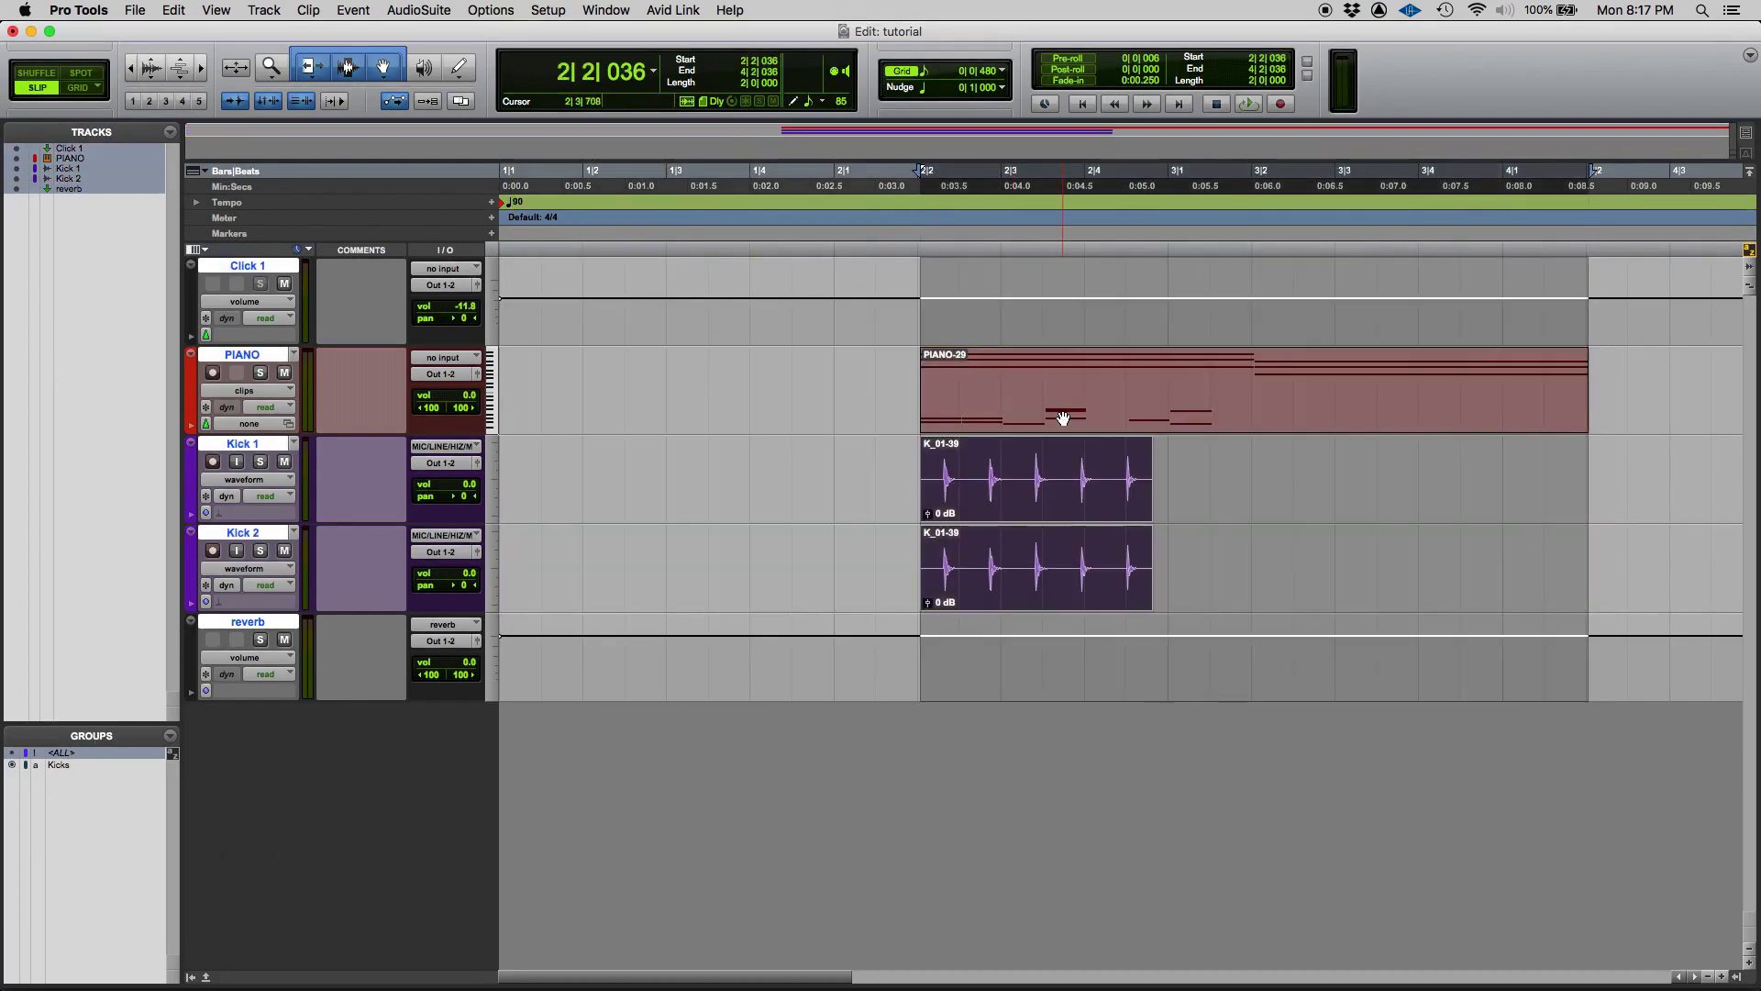
key(super+z)
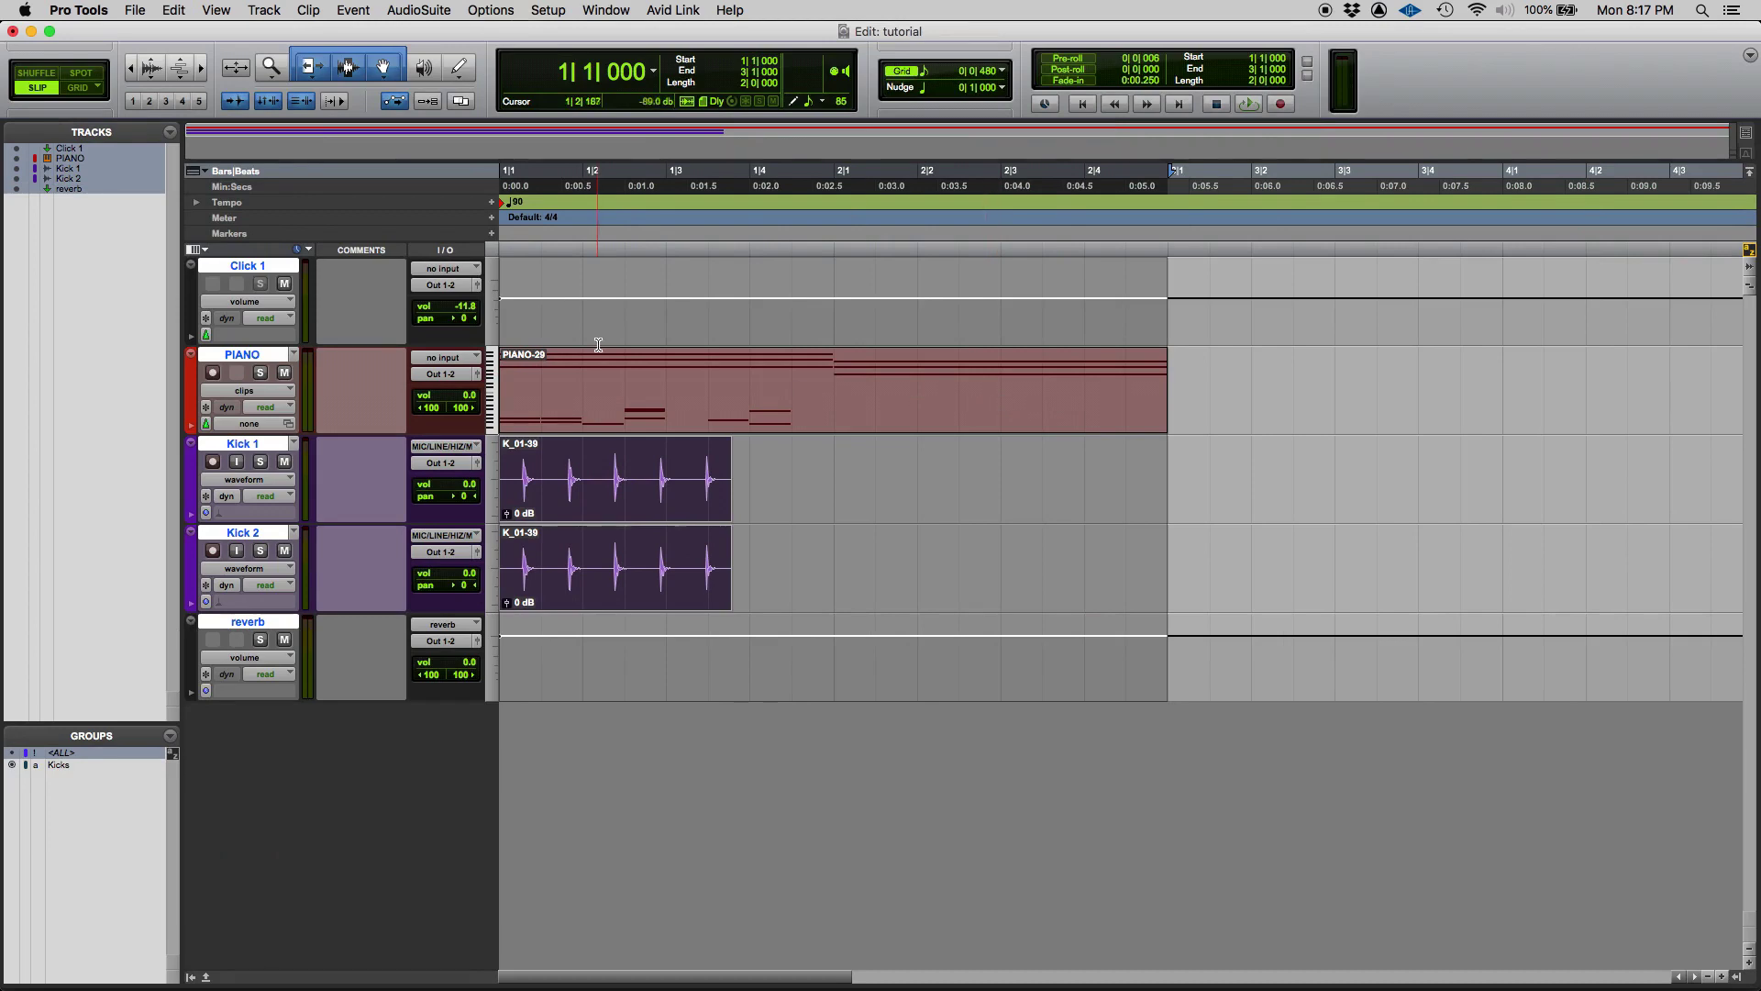
Split grouped clips at 1|2|367, move the split parts to 1|4|839, then undo both
click(616, 379)
key(super+e)
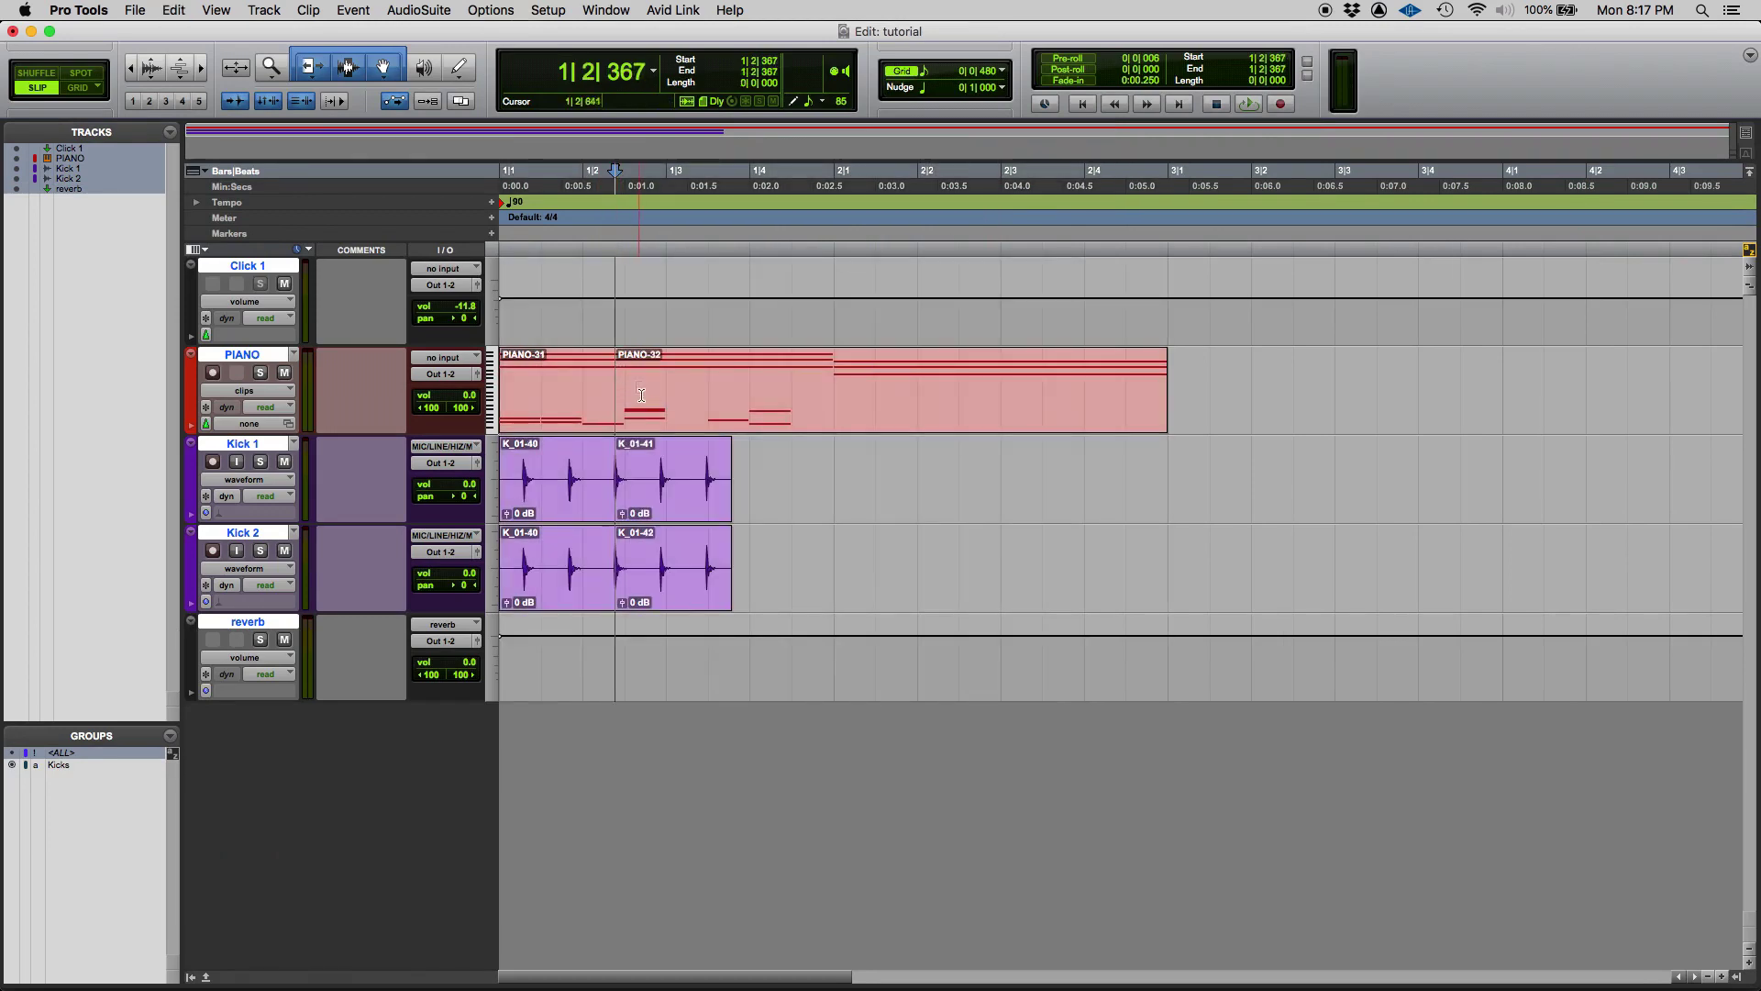
key(shift+Return)
drag(771, 427, 971, 400)
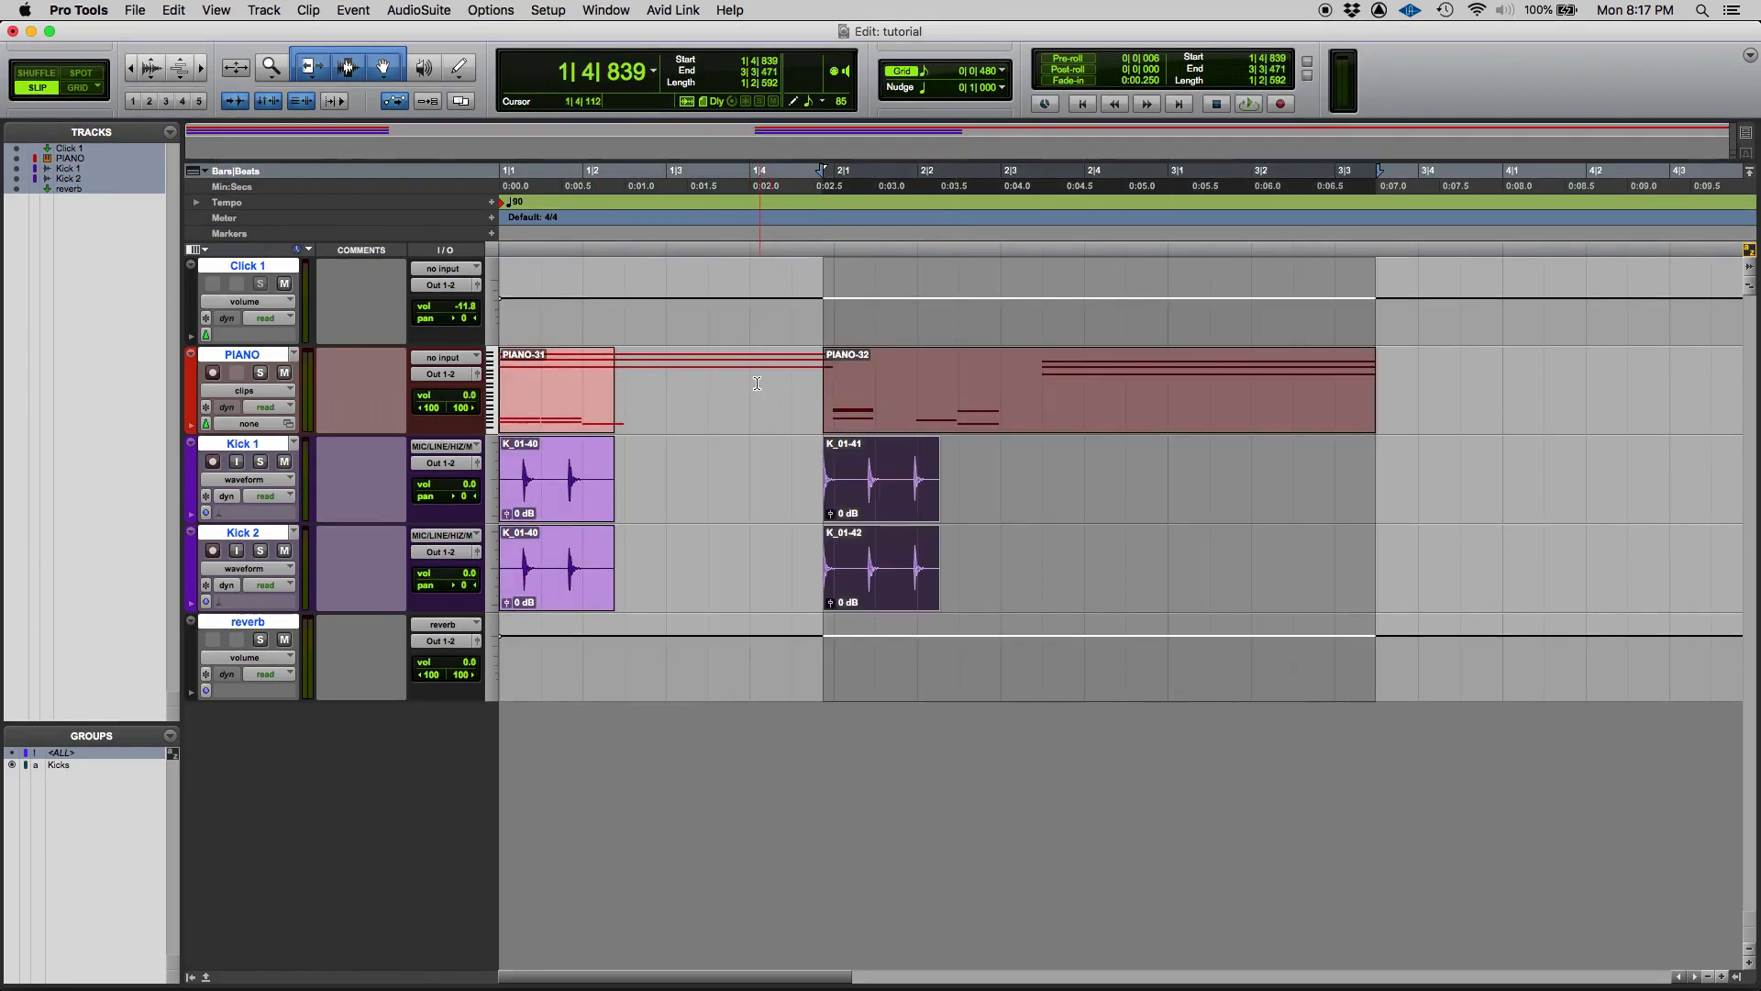
key(super+z)
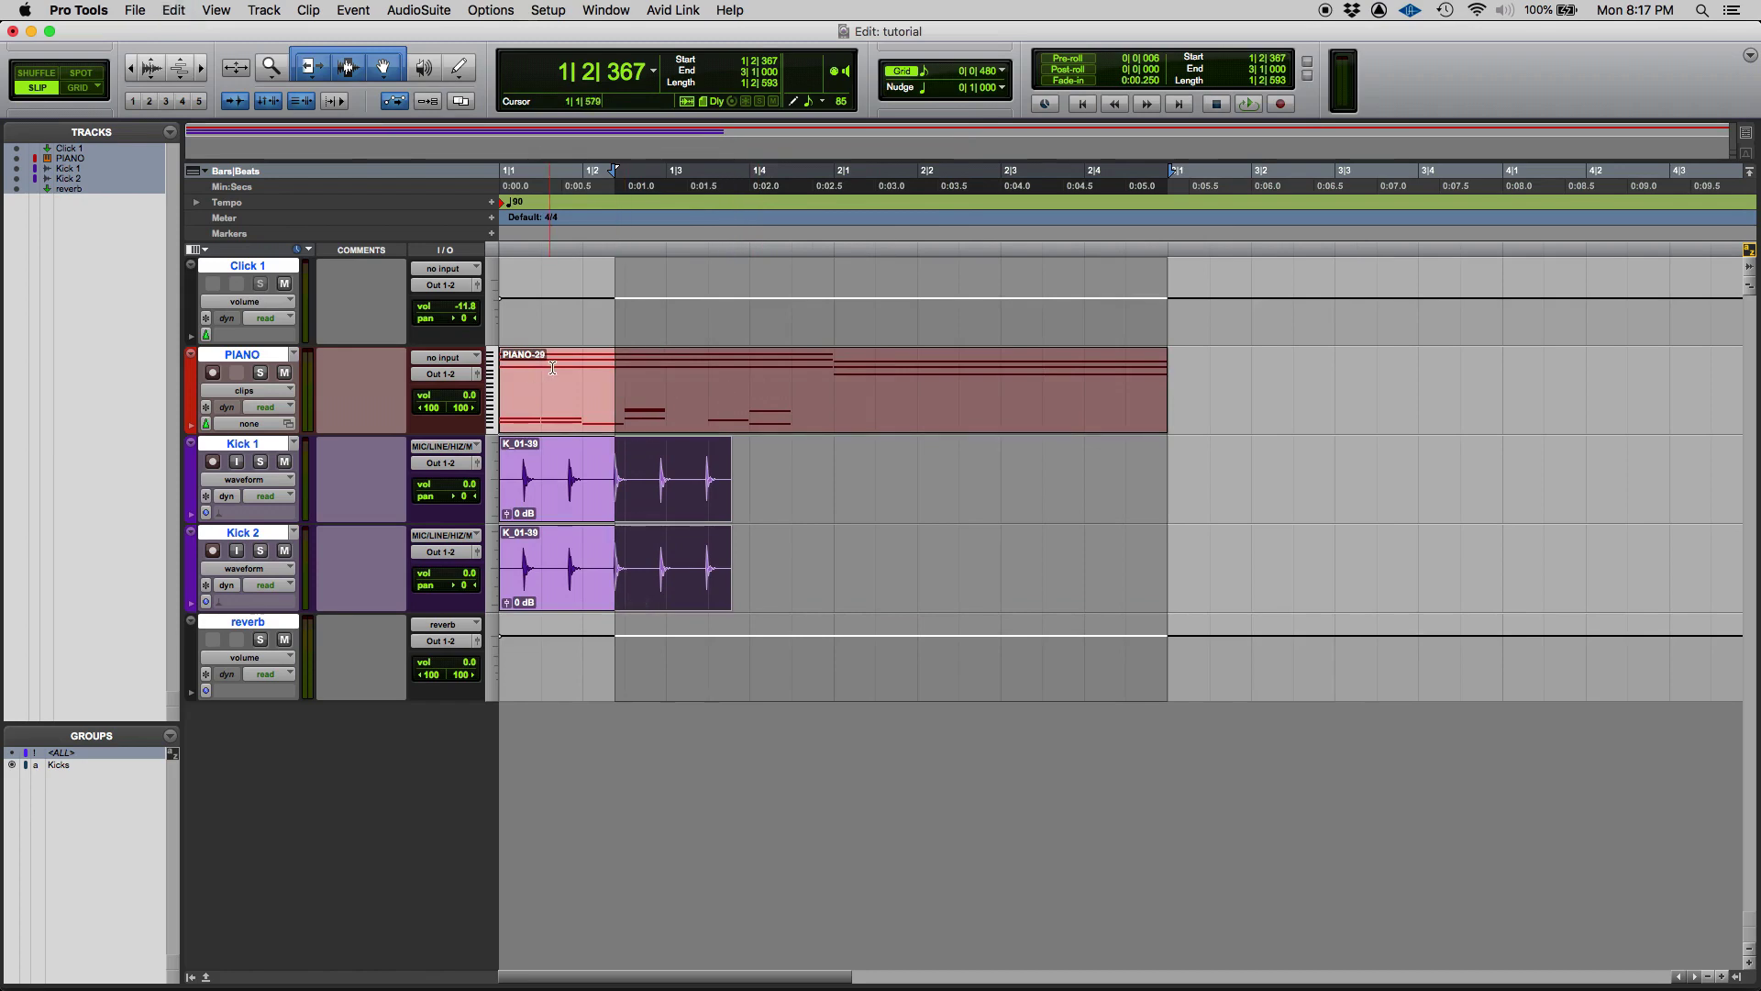
click(553, 368)
right_click(117, 764)
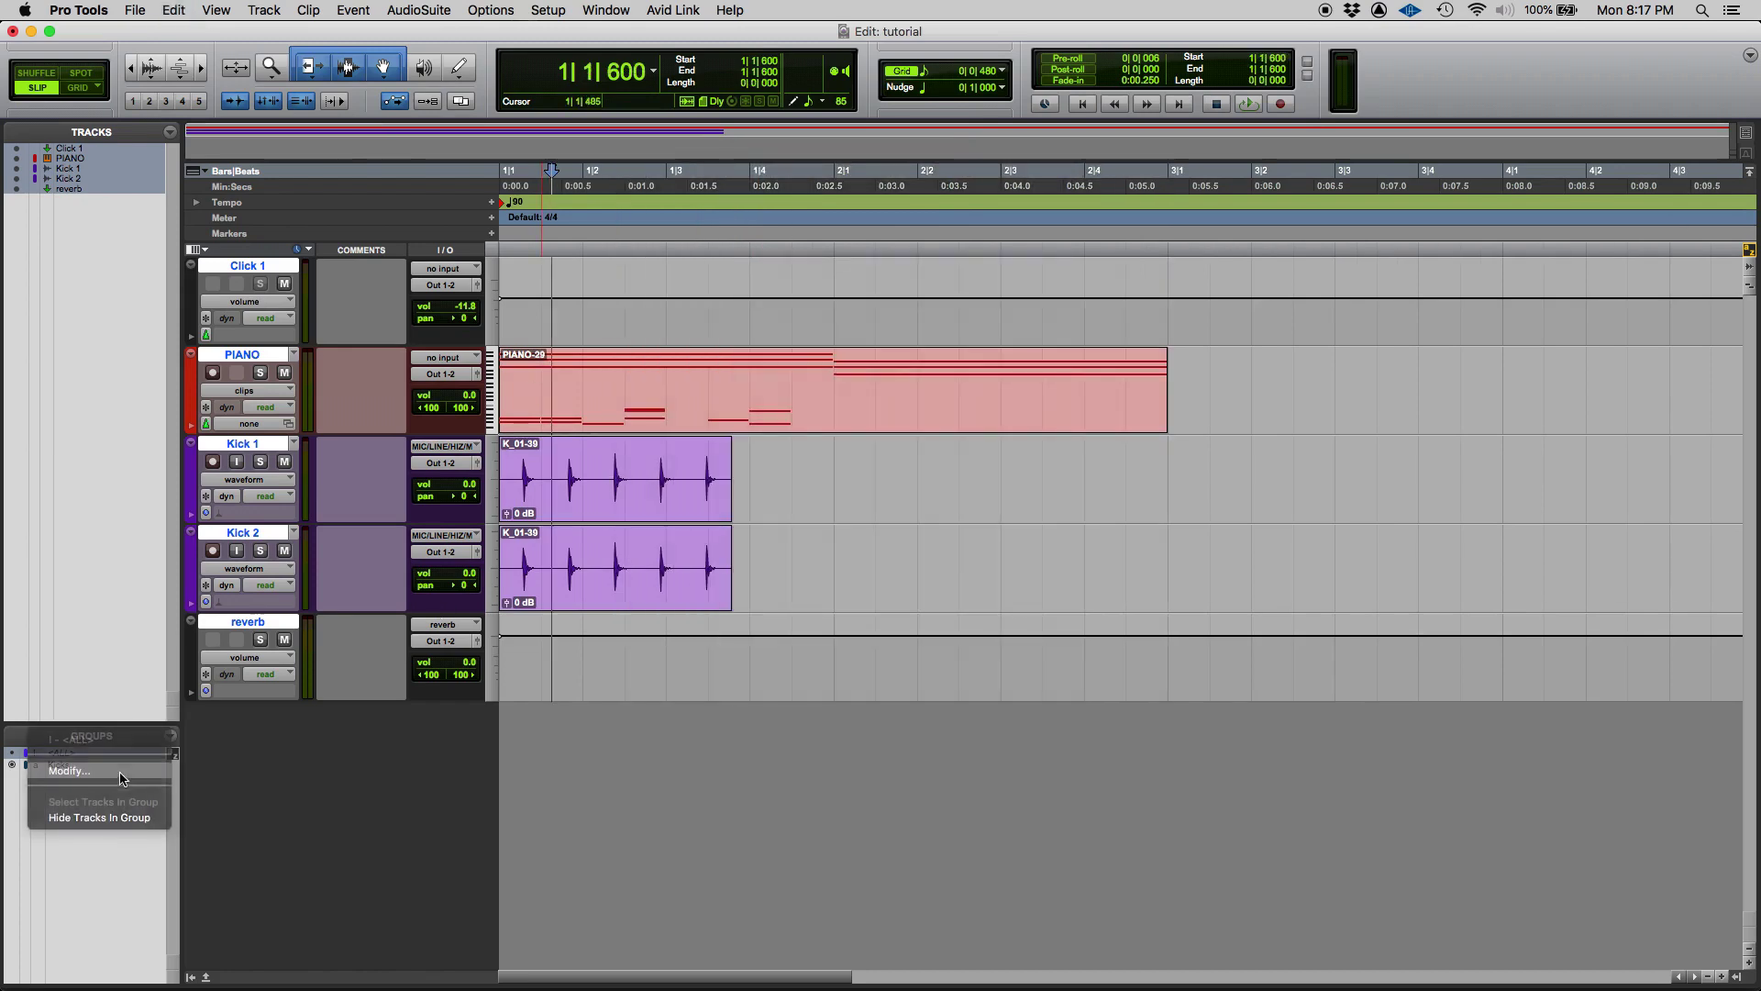
click(122, 778)
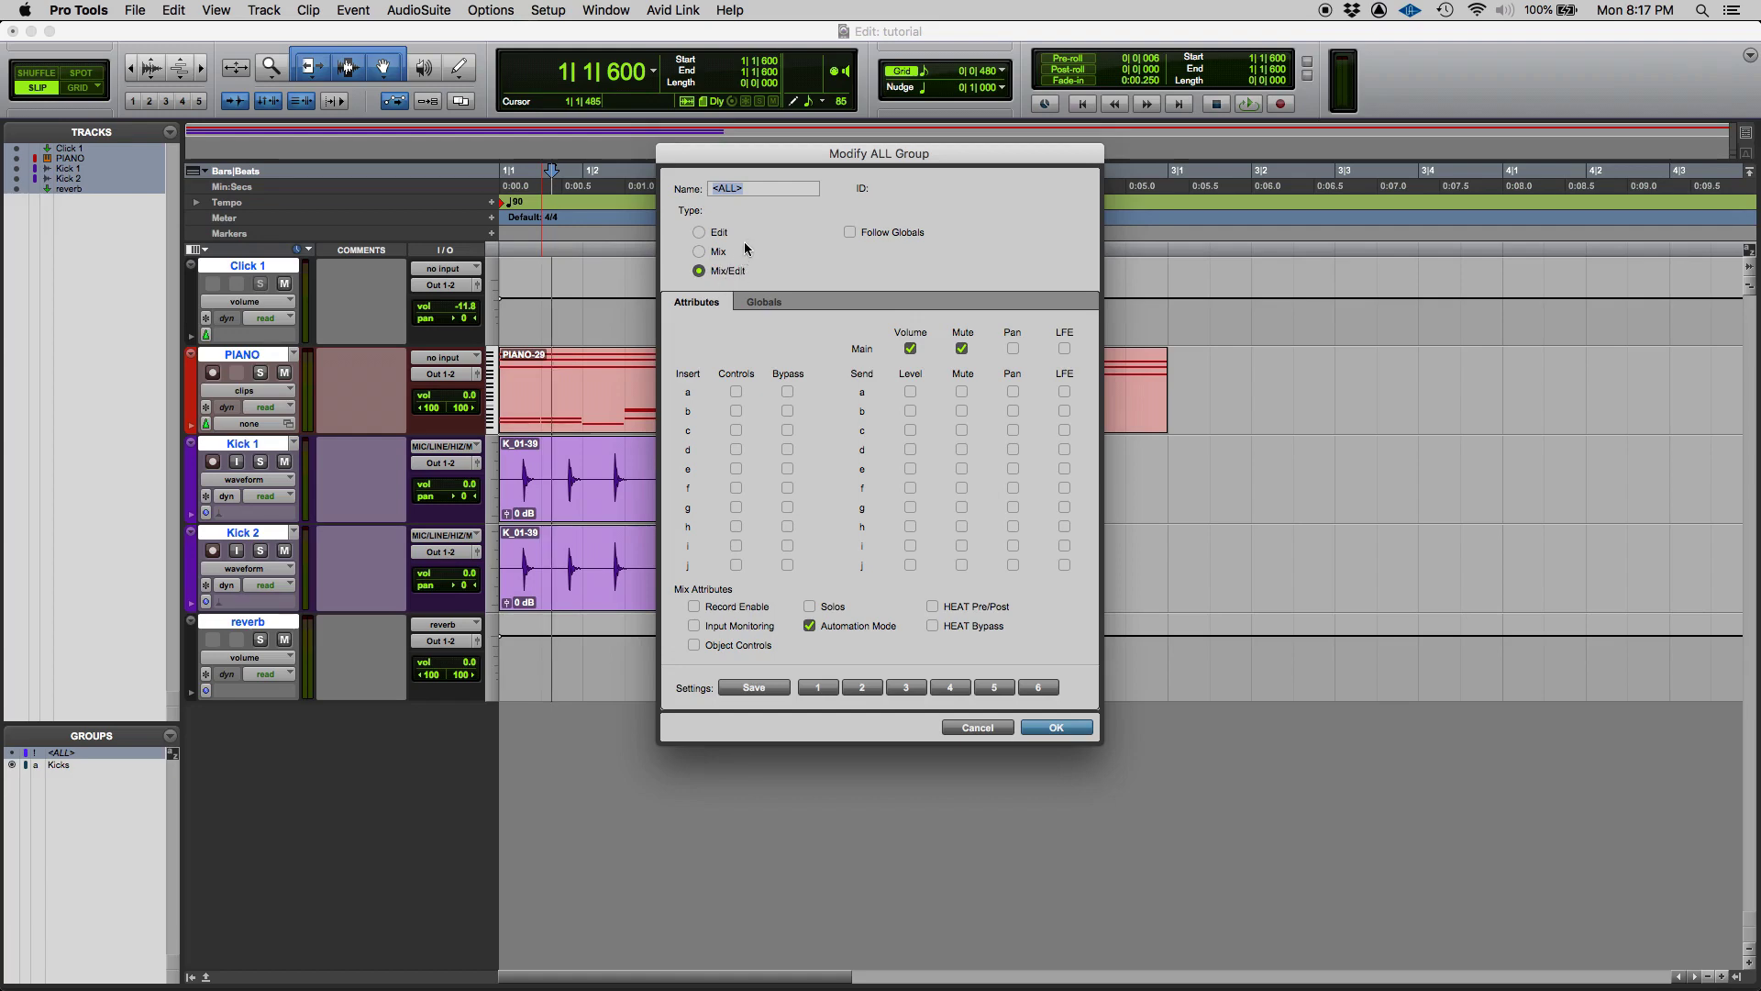
click(977, 727)
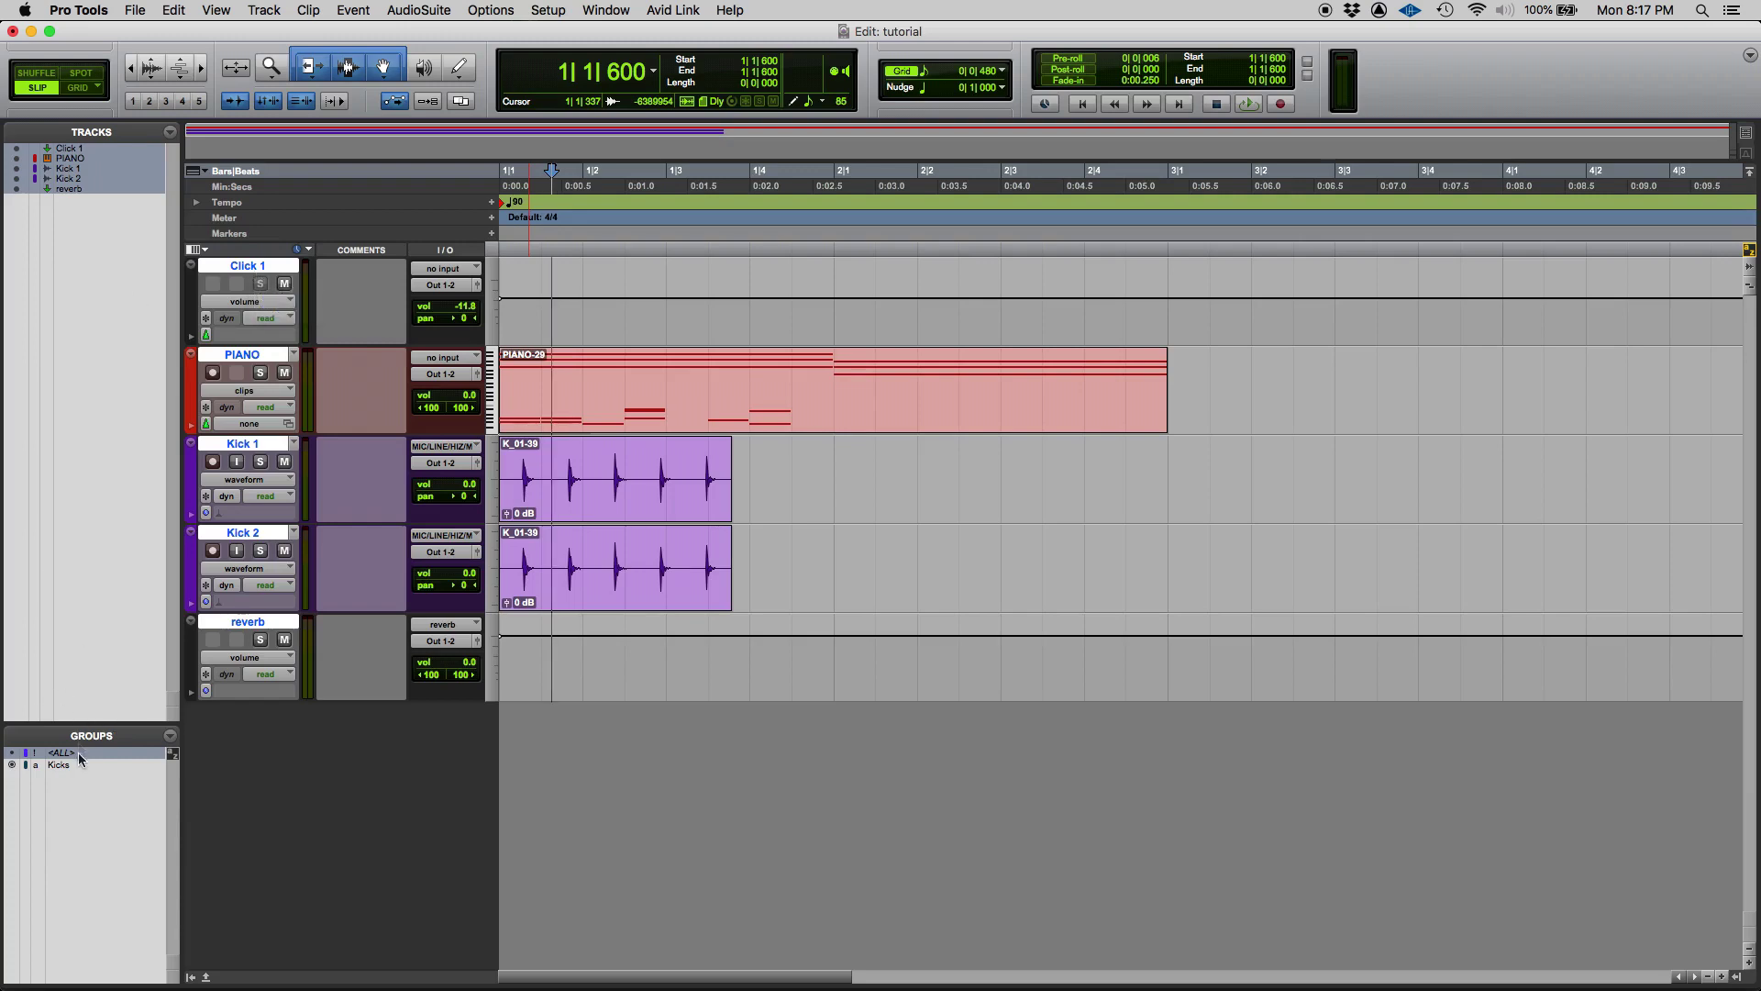
Pull the reverb fader down so Click 1 reaches -22.8 and the other tracks -11.0
key(super+equal)
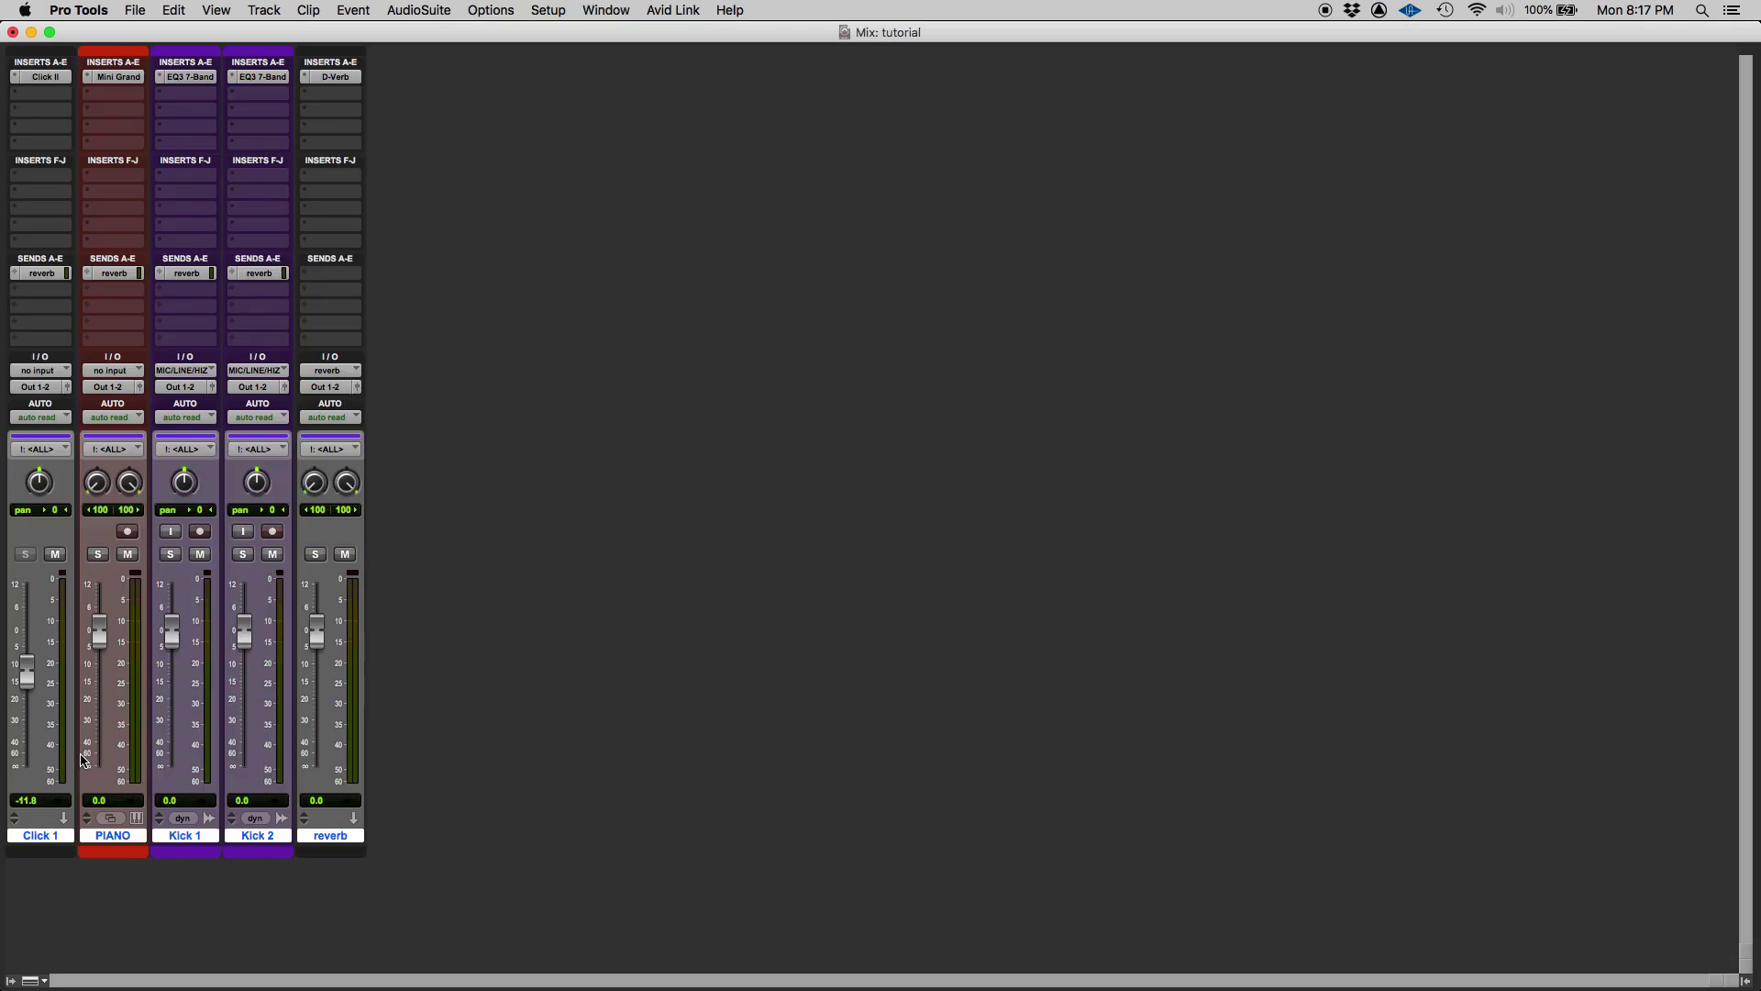
drag(327, 614, 320, 664)
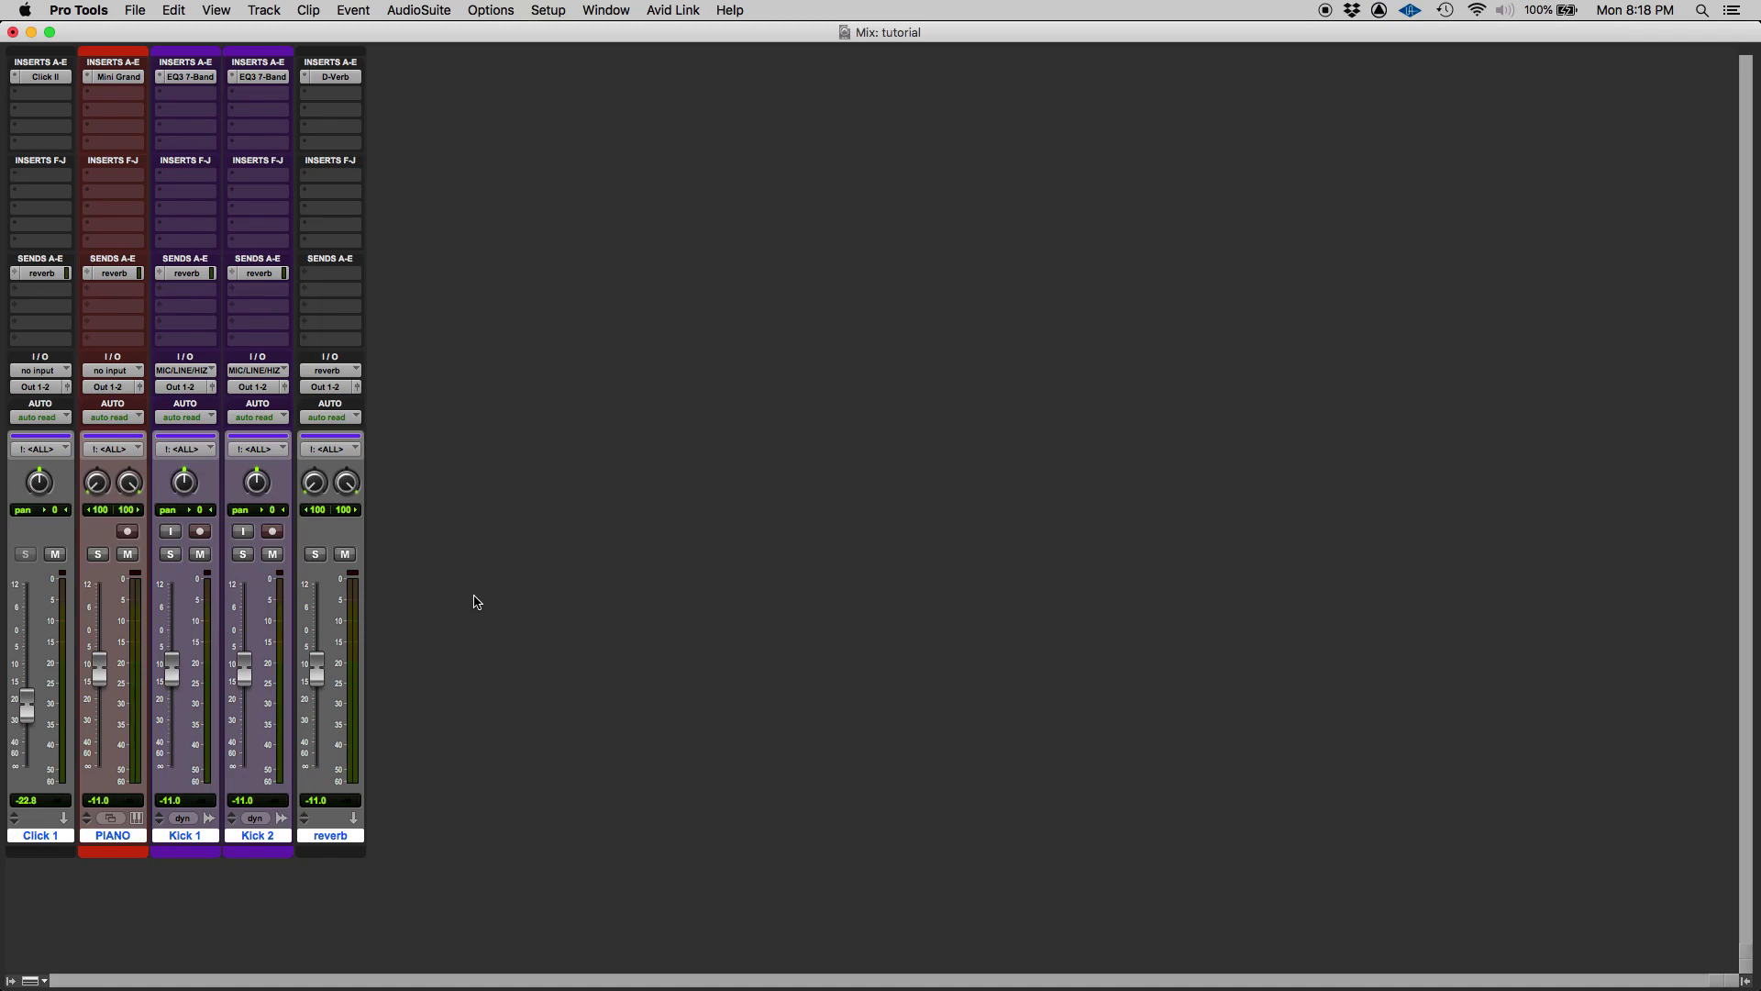
key(super+equal)
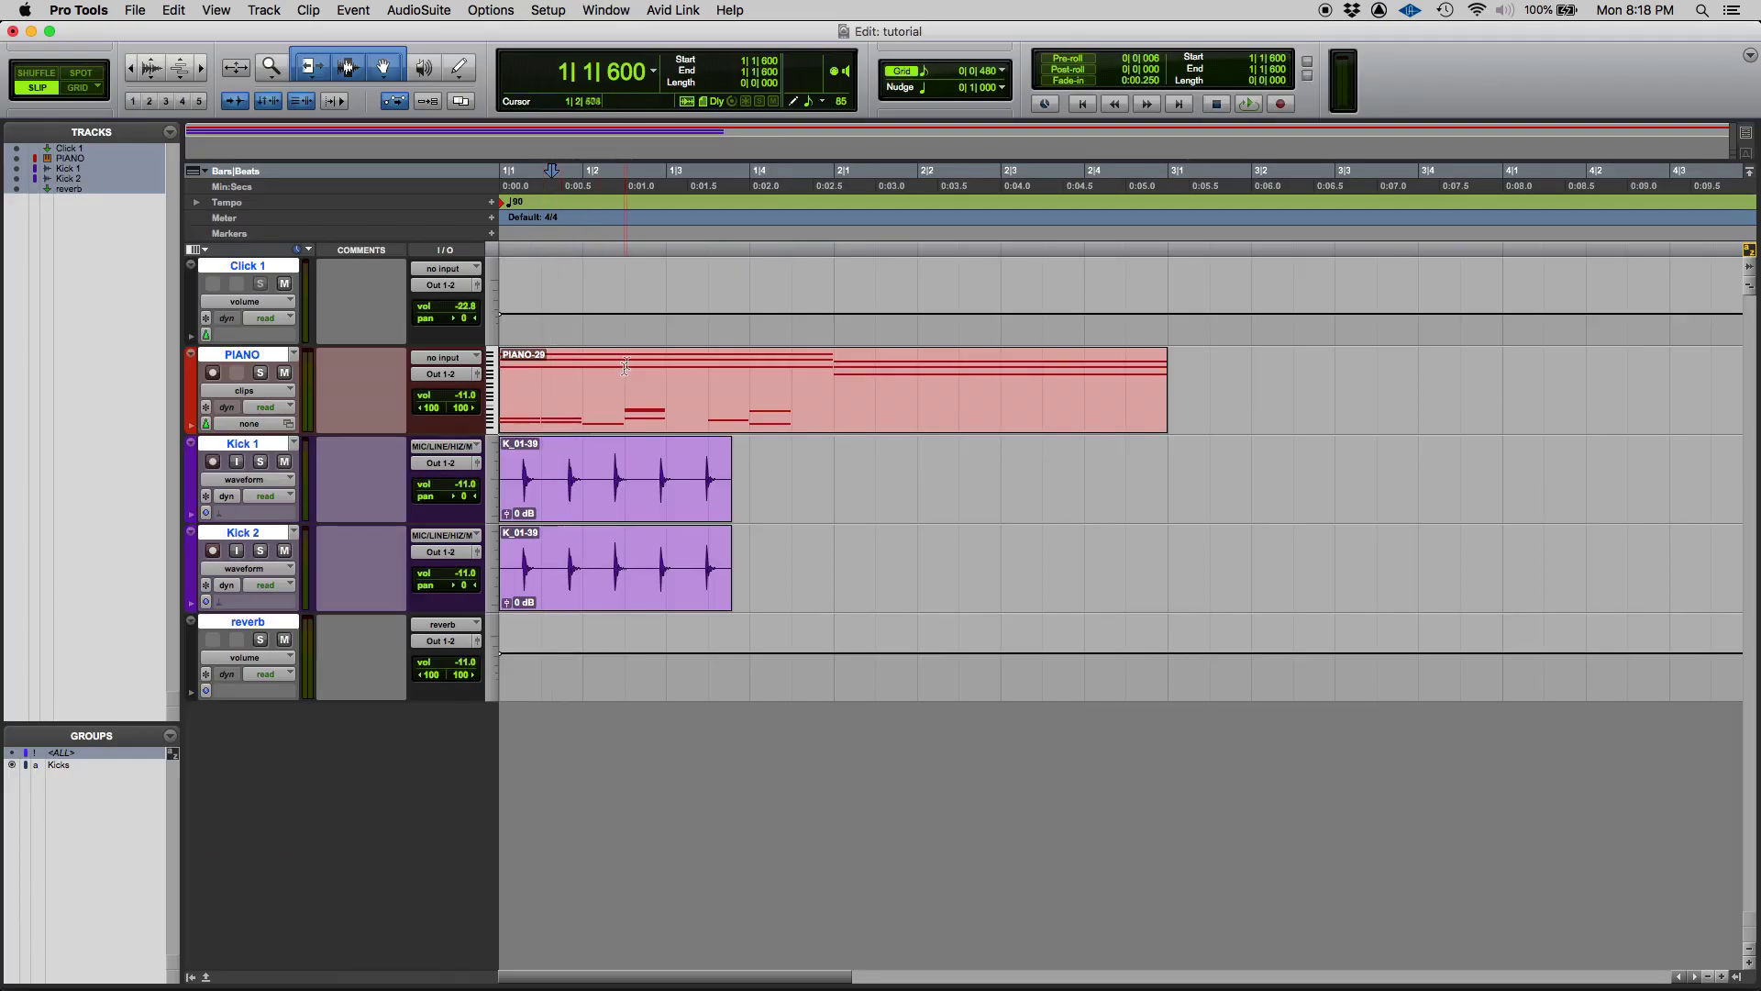
Drag the PIANO and Kick clips later together, then undo the move
click(606, 415)
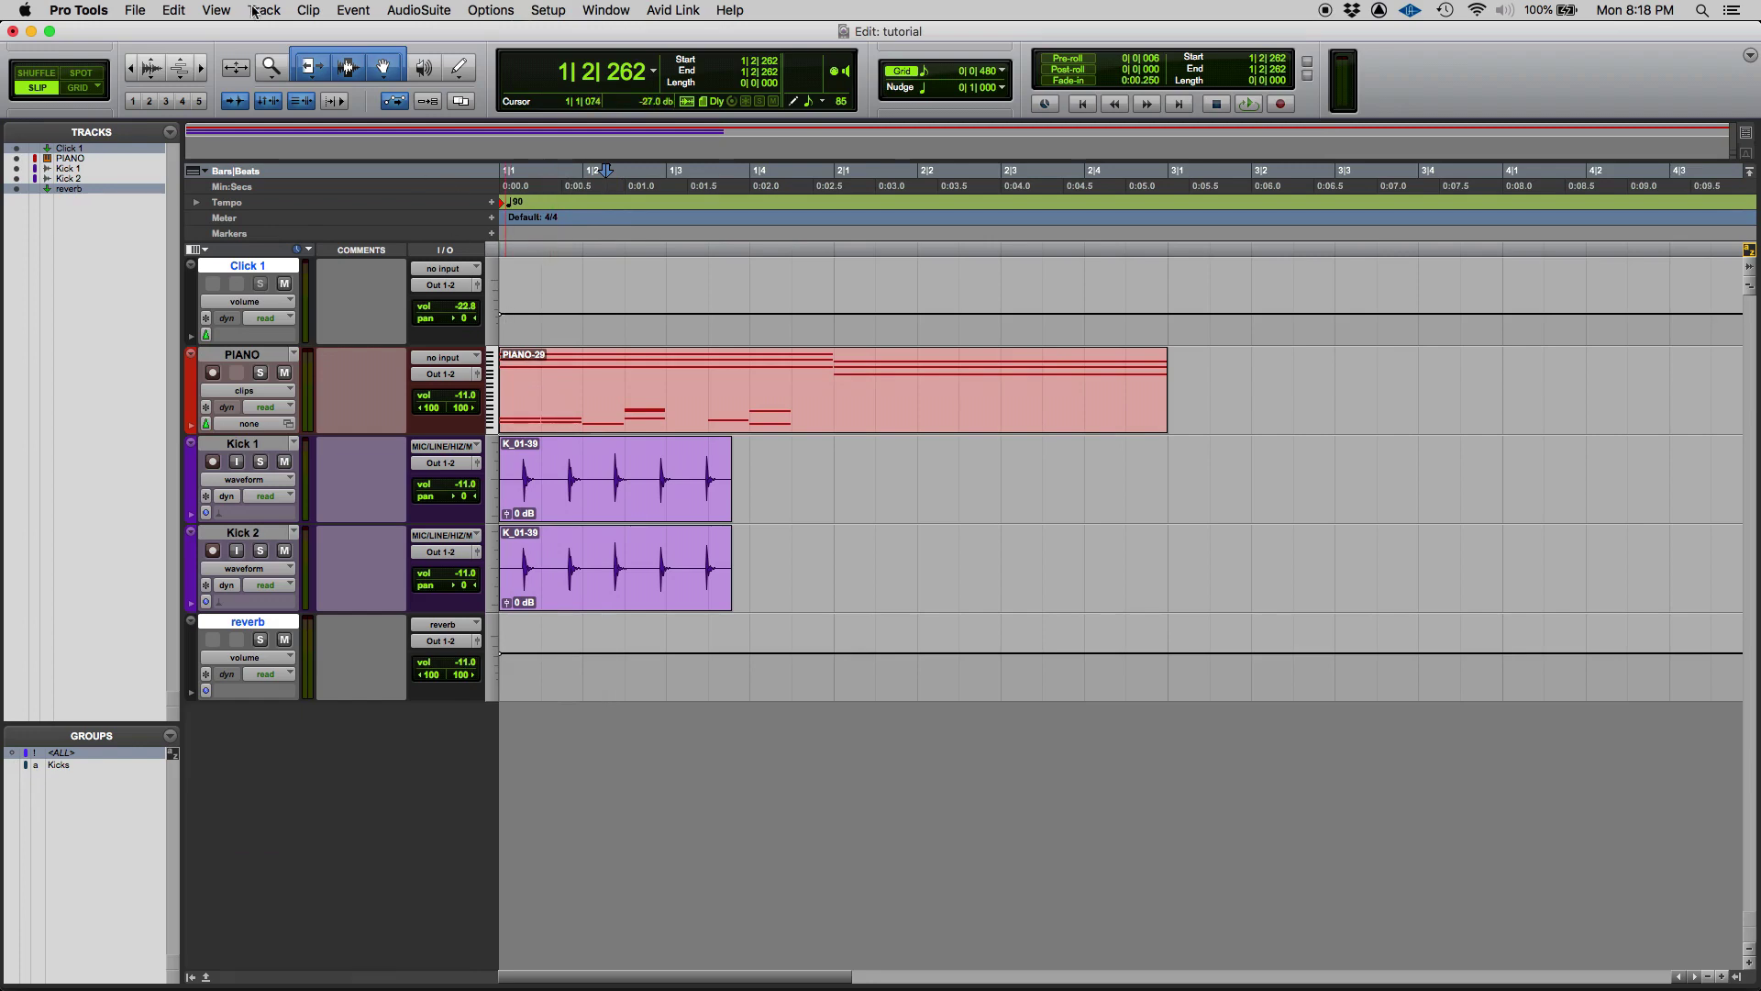
drag(570, 416, 840, 415)
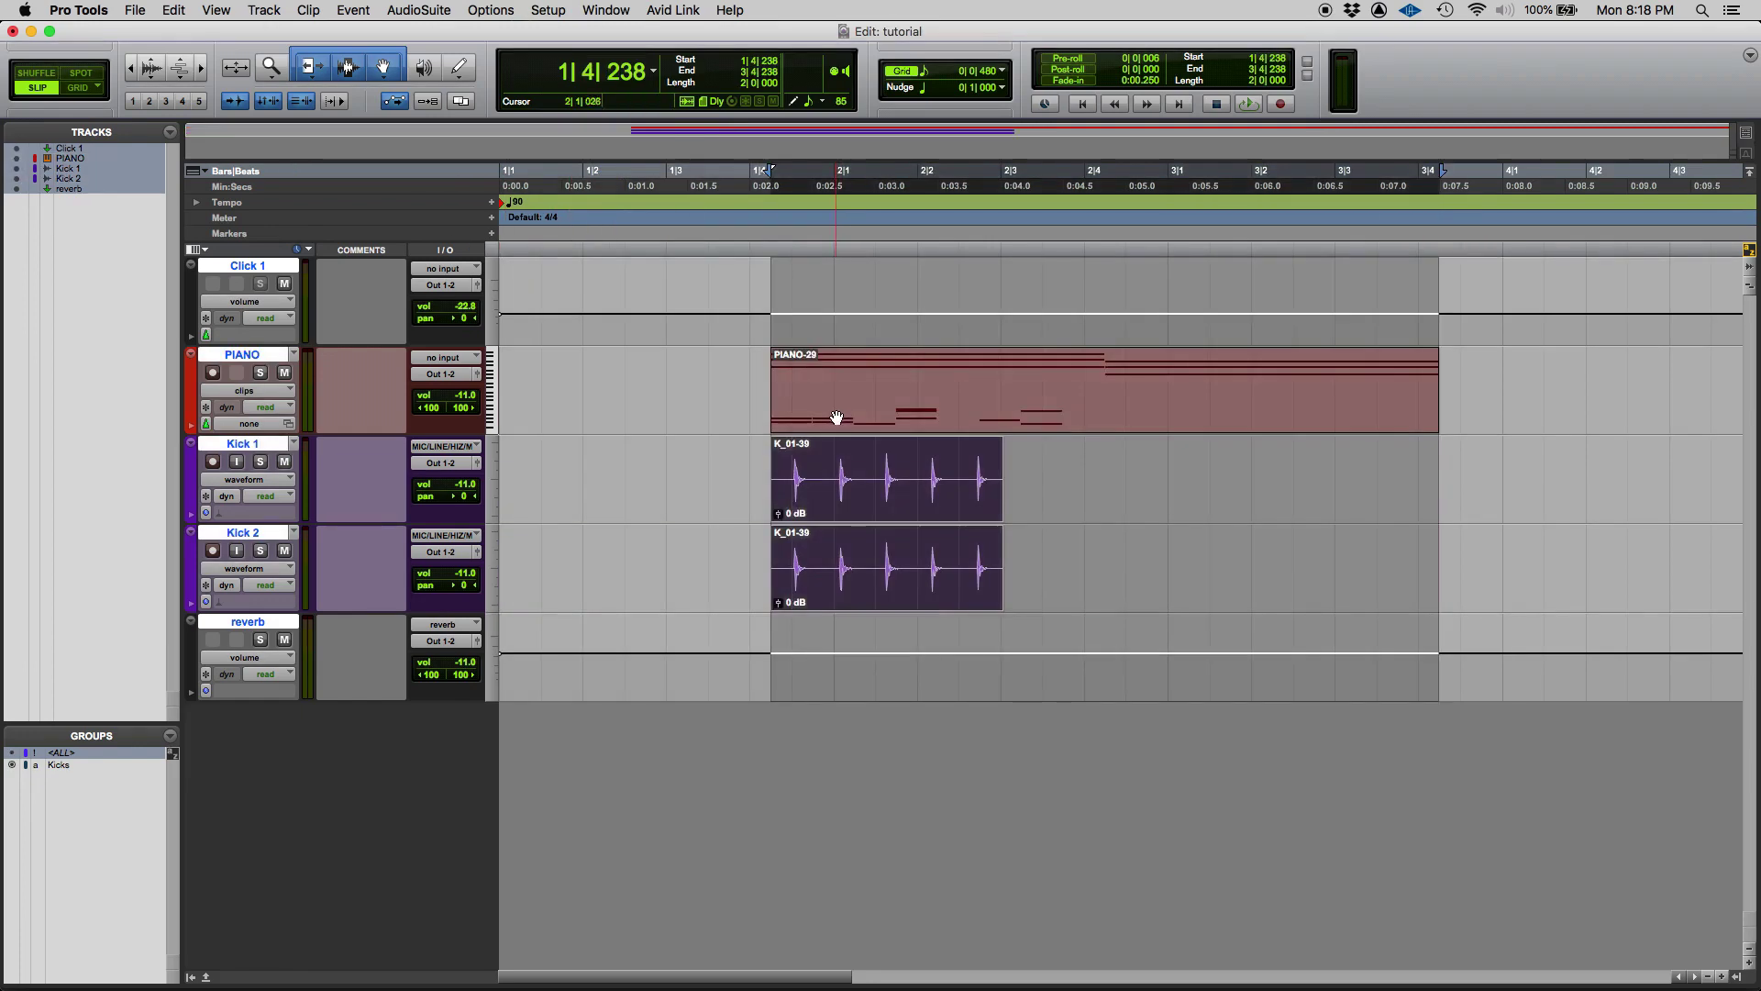
key(super+z)
Select 1|2 to 1|3 across all tracks and switch the edit mode from Slip to Grid
click(1198, 385)
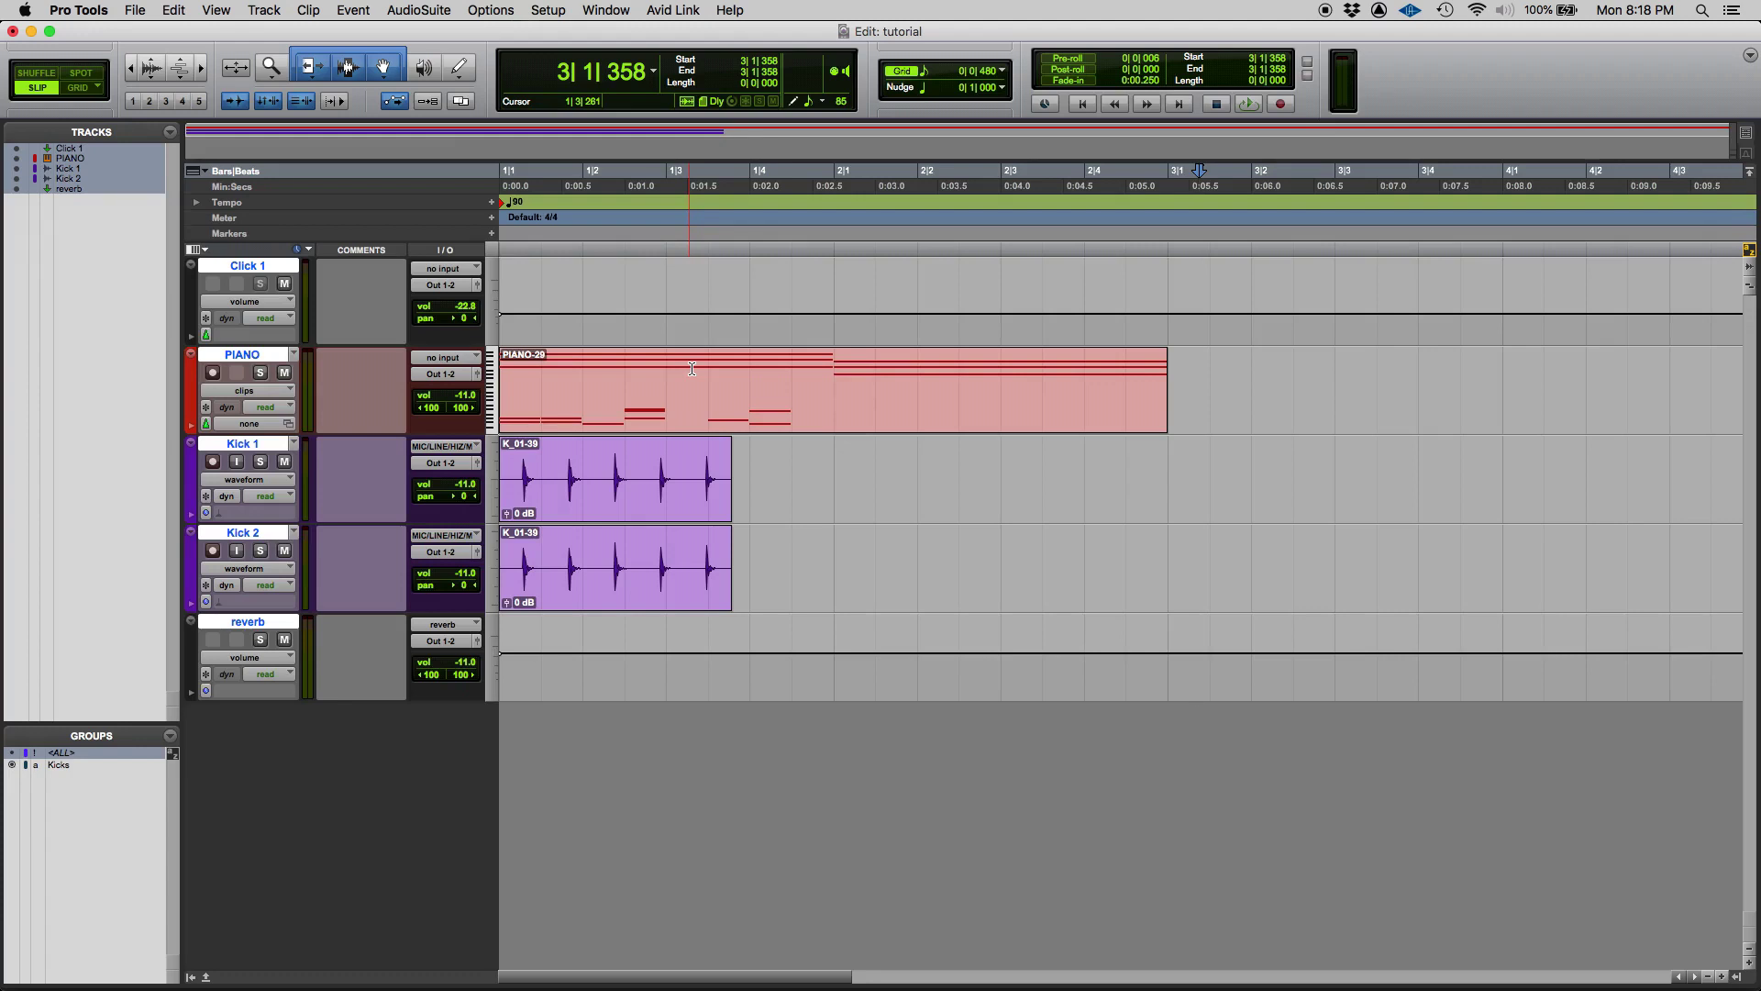
drag(579, 371, 657, 355)
key(F4)
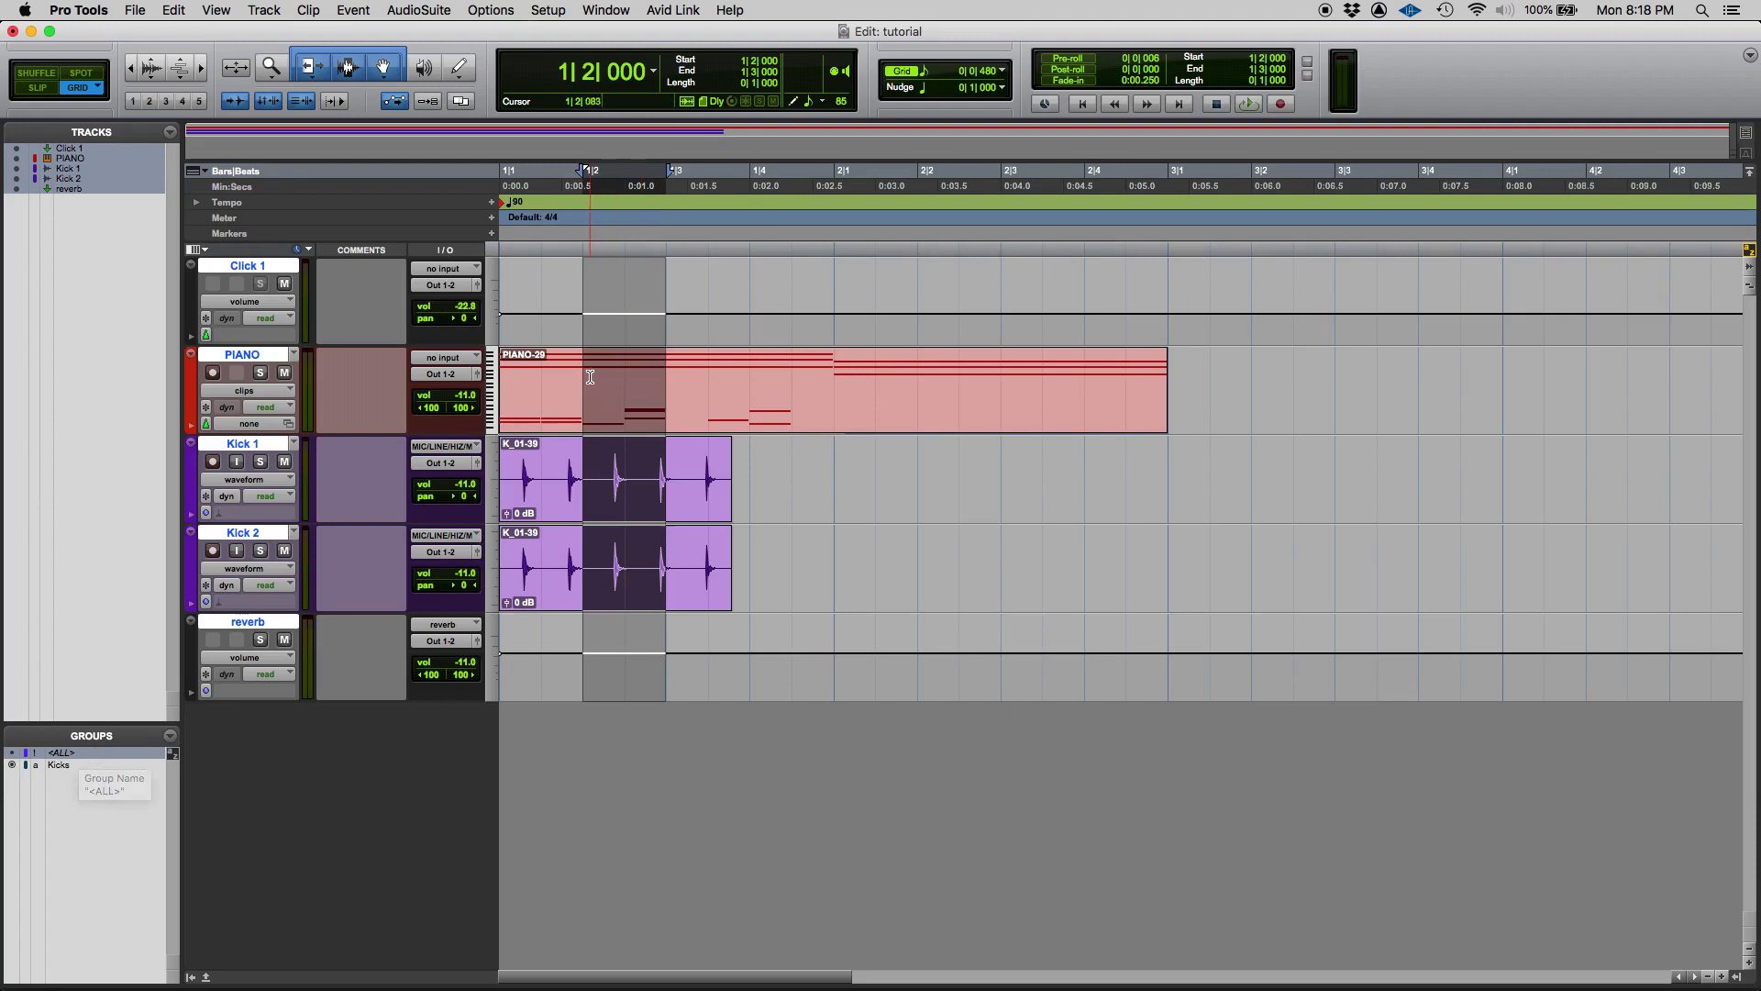
drag(583, 381, 613, 409)
key(Delete)
click(773, 387)
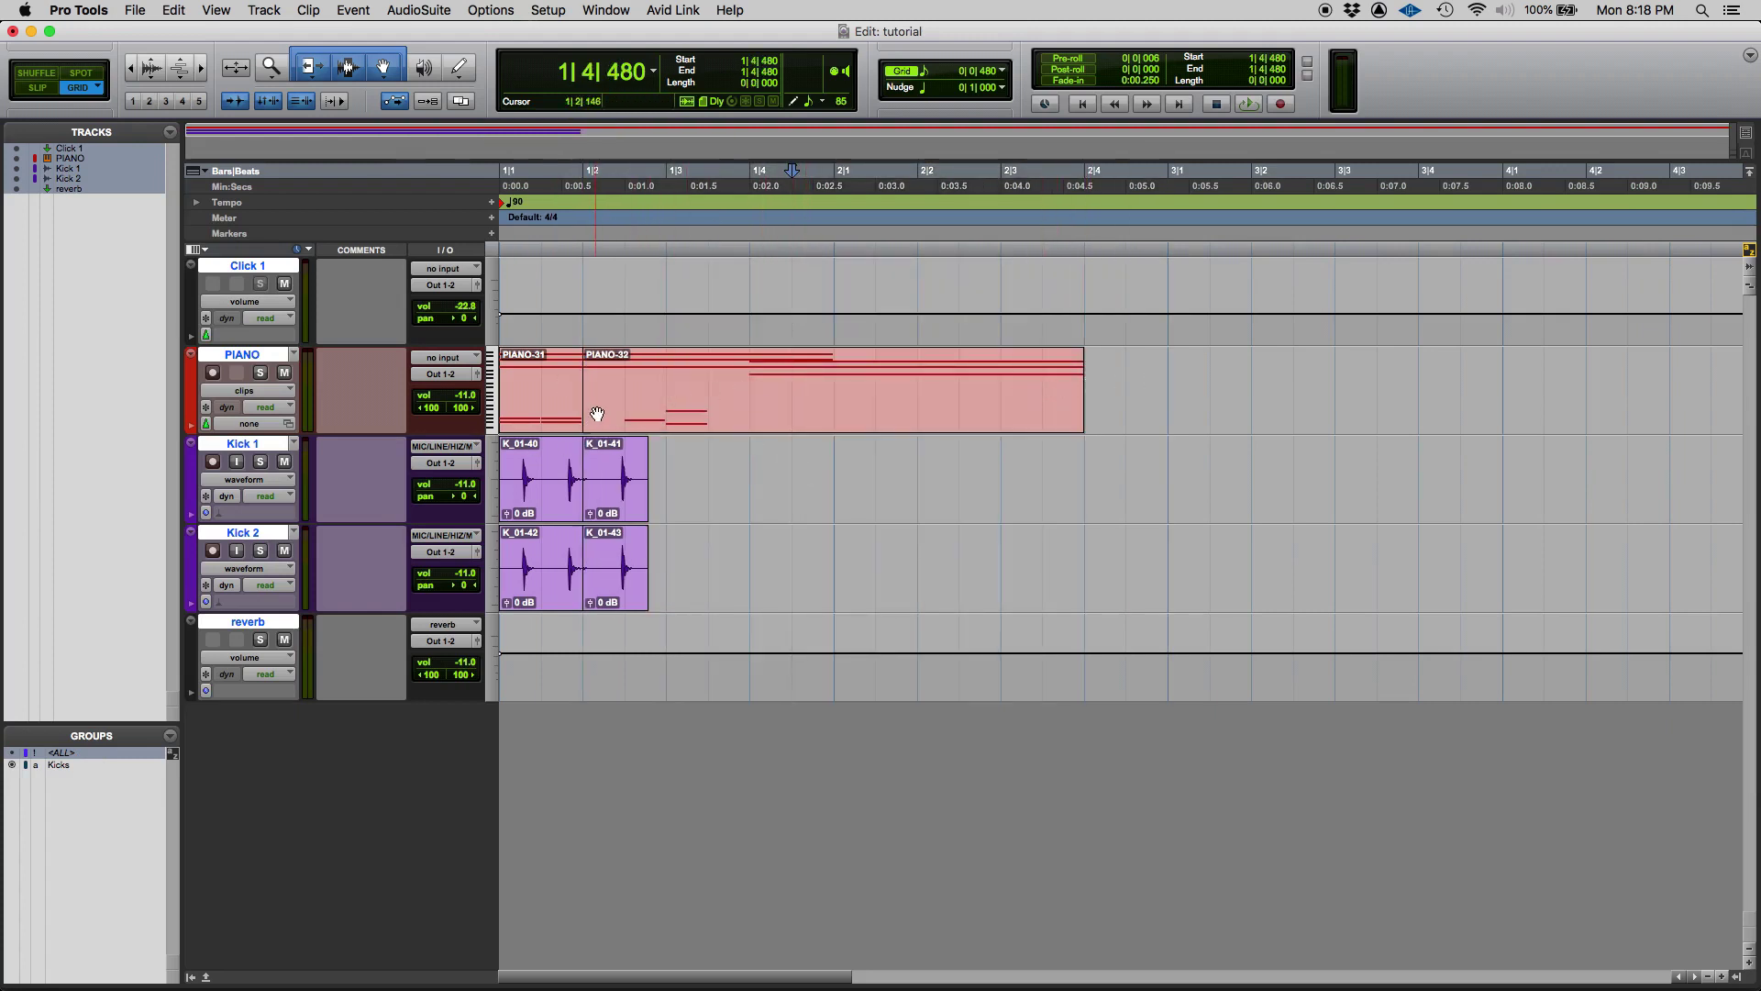
key(super+z)
key(super+z)
key(super+z)
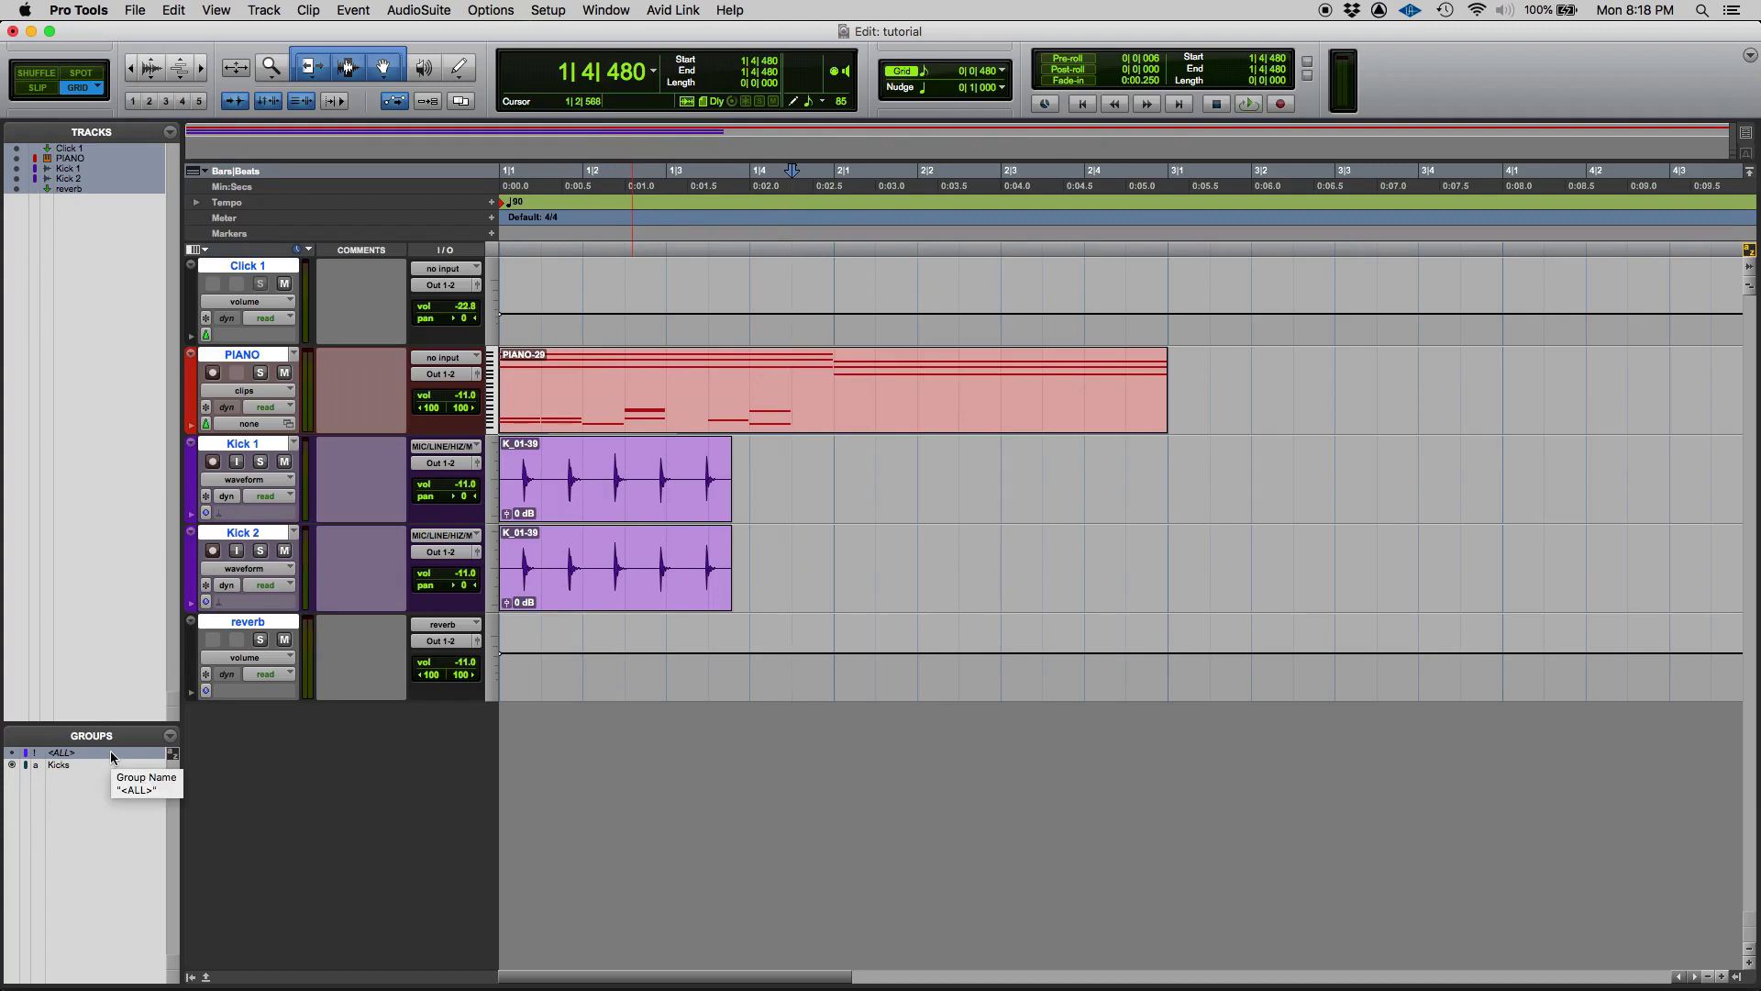
click(79, 820)
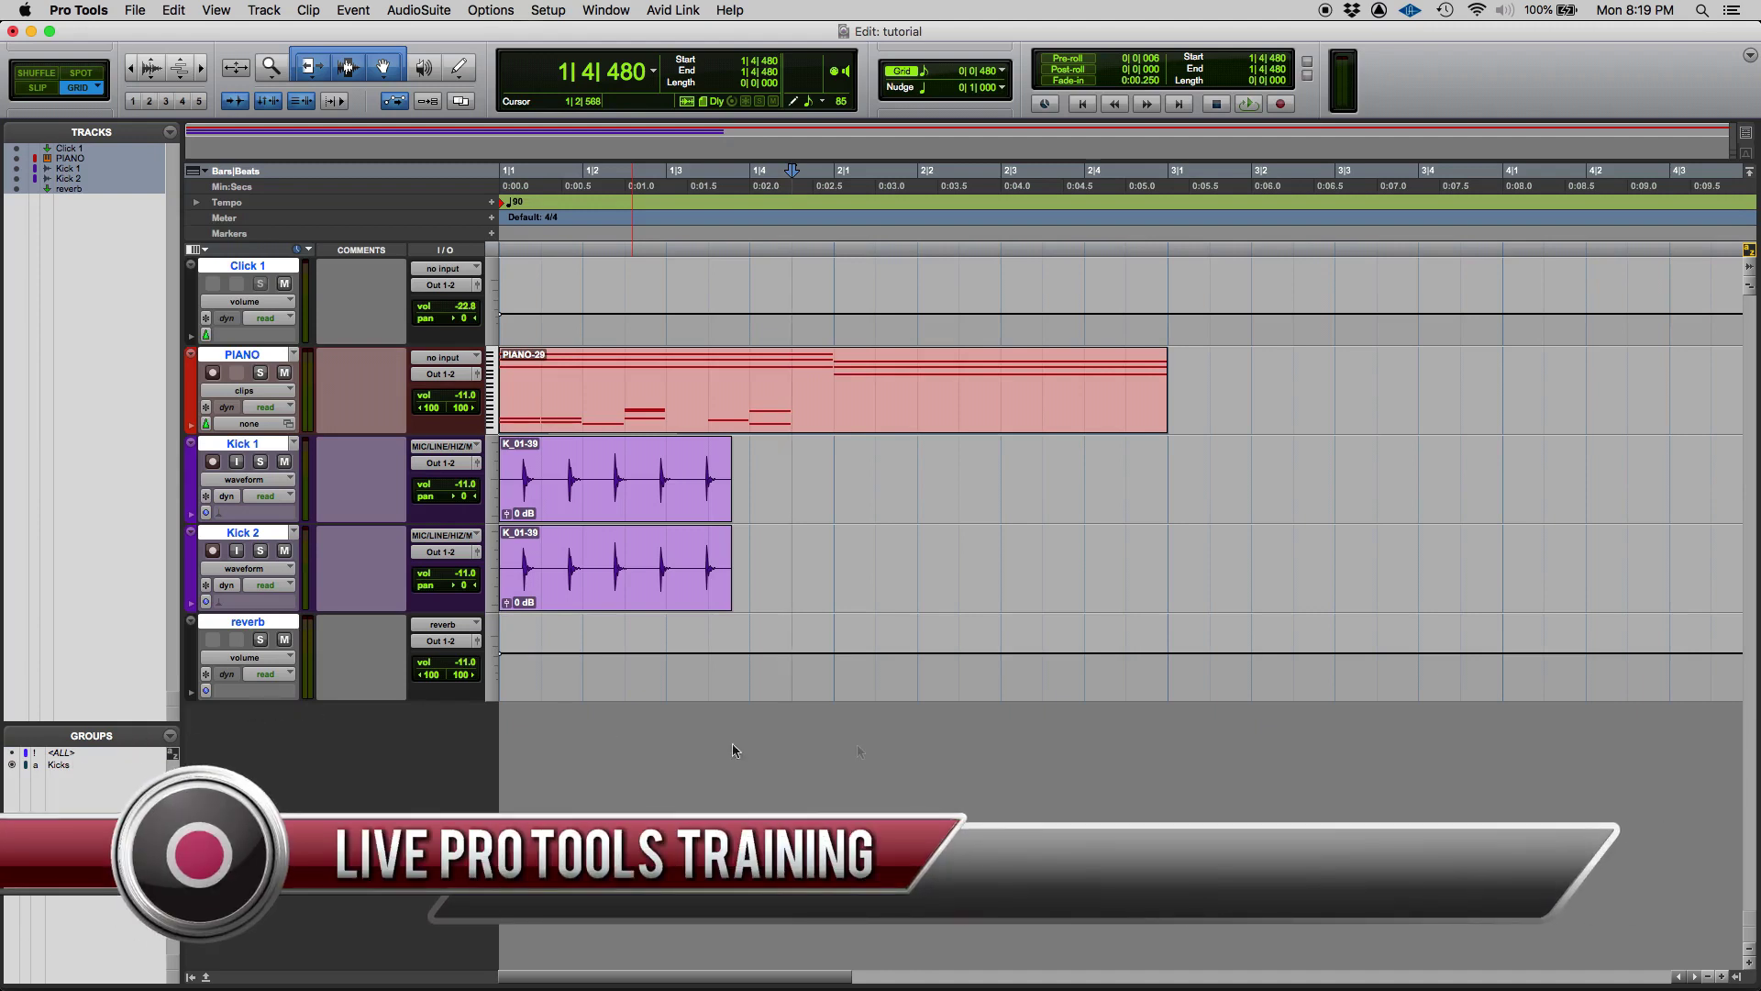
key(Return)
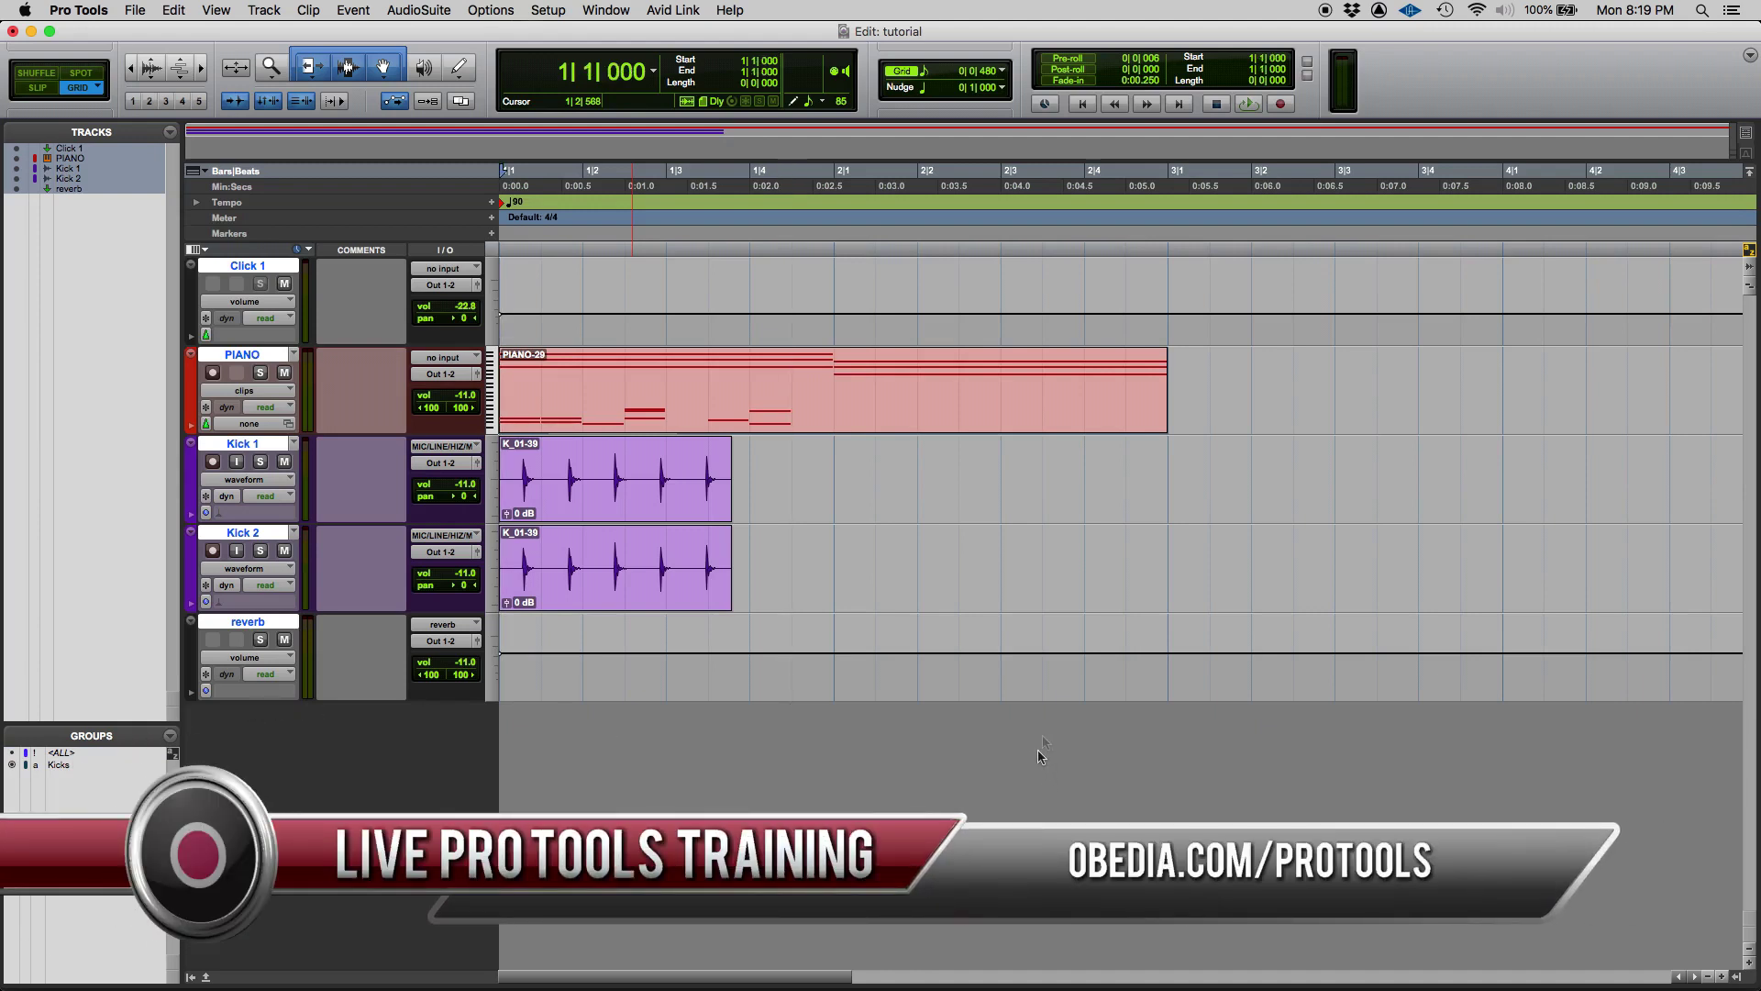